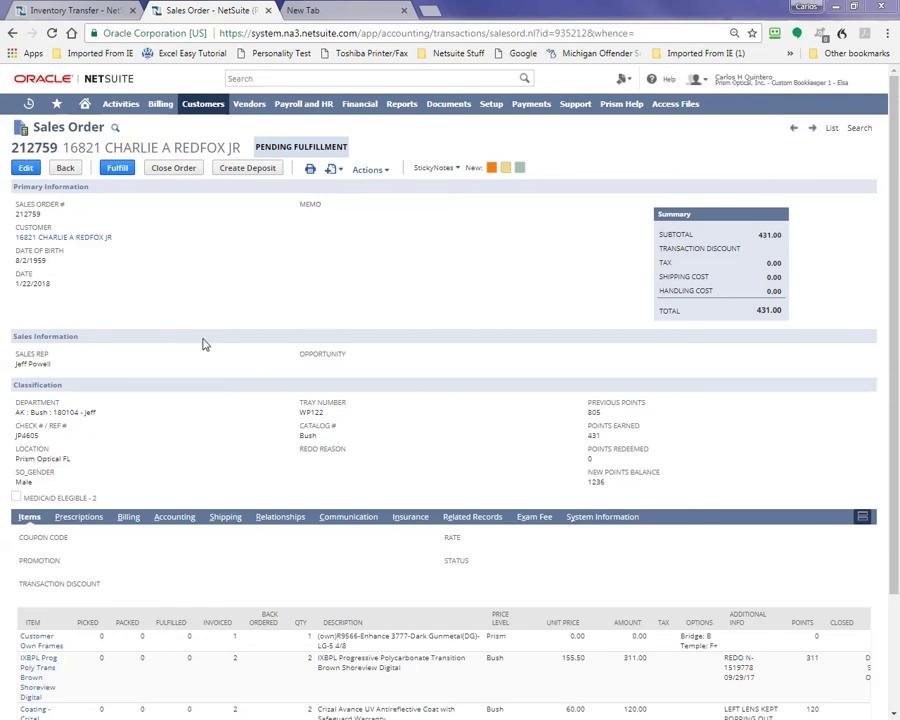
{"action": "left_click", "coordinate": [381, 79]}
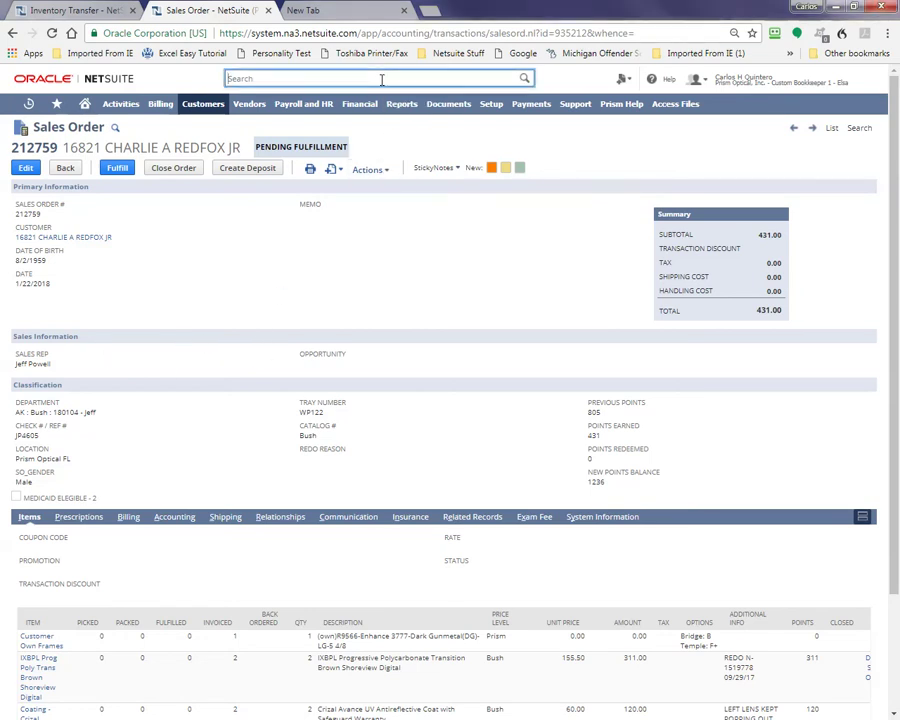
{"action": "type", "text": "rh127"}
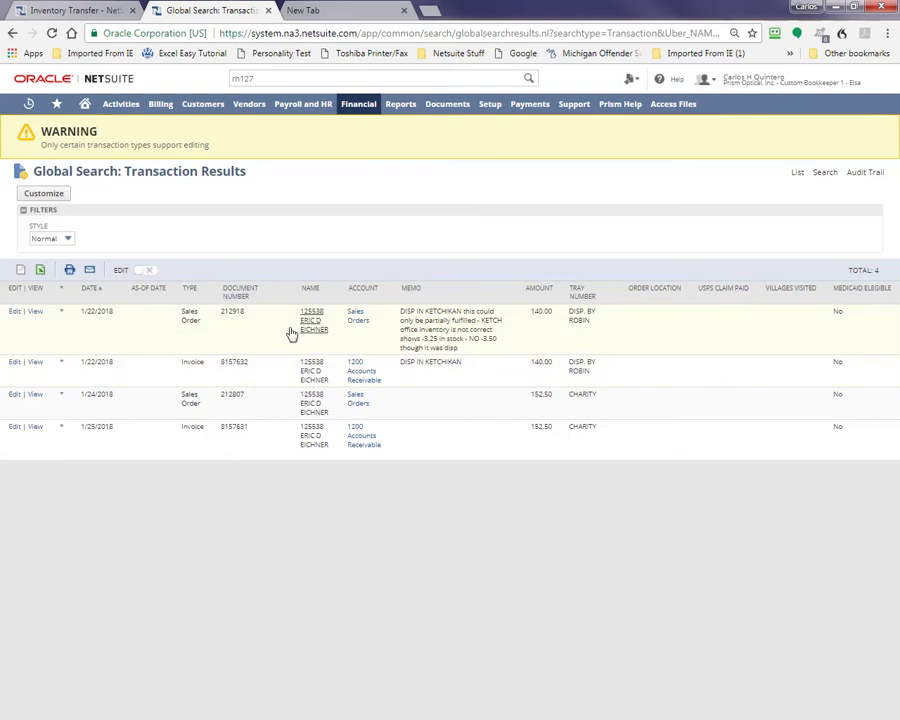
{"action": "left_click", "coordinate": [313, 323]}
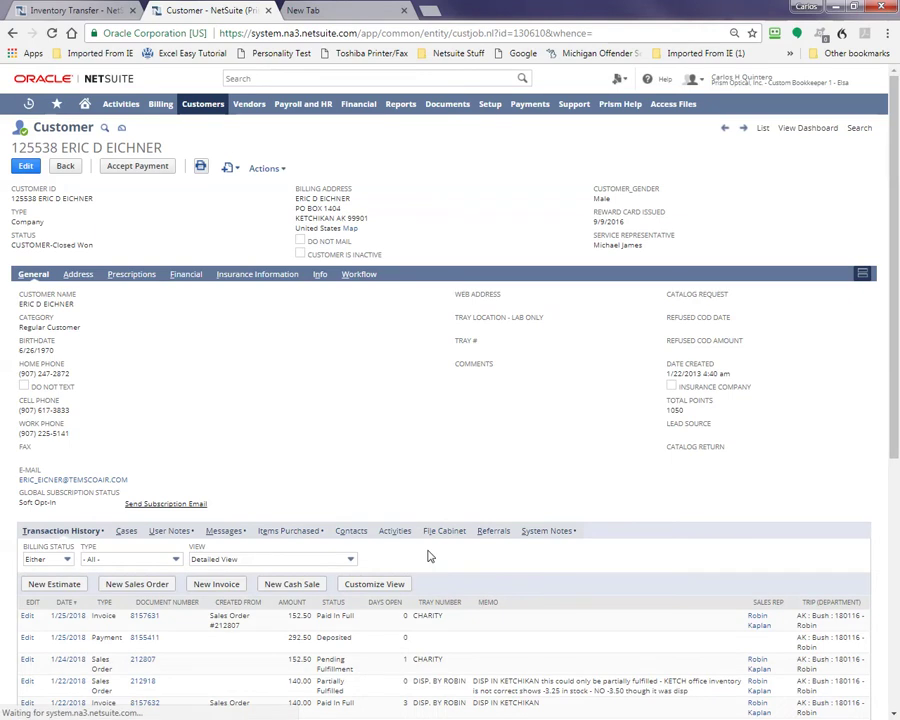
{"action": "scroll", "coordinate": [440, 565], "scroll_direction": "down", "scroll_amount": 3}
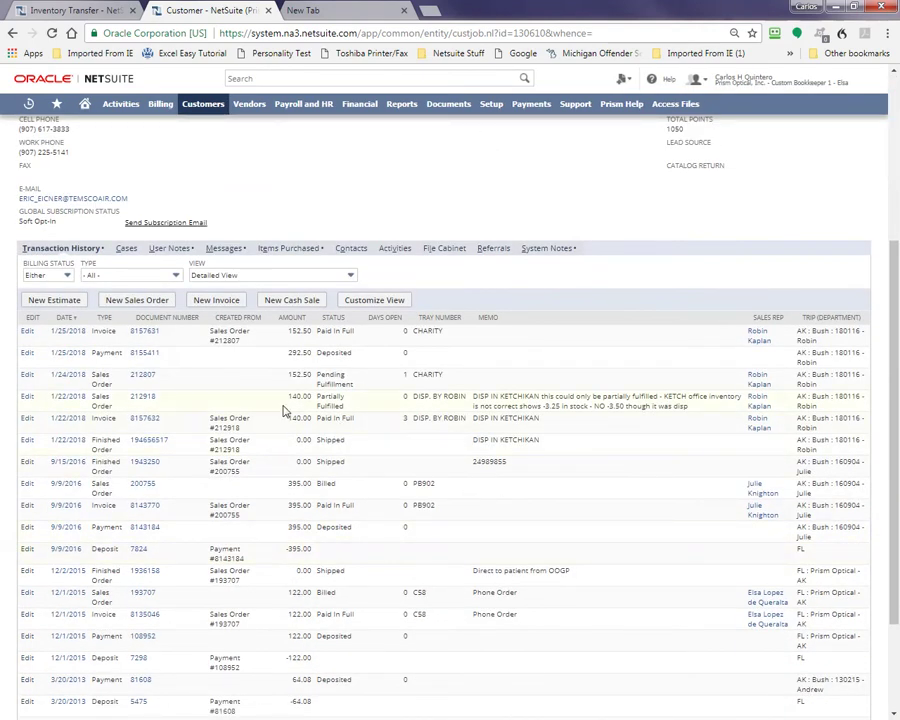
{"action": "left_click_drag", "start_coordinate": [318, 395], "coordinate": [344, 410]}
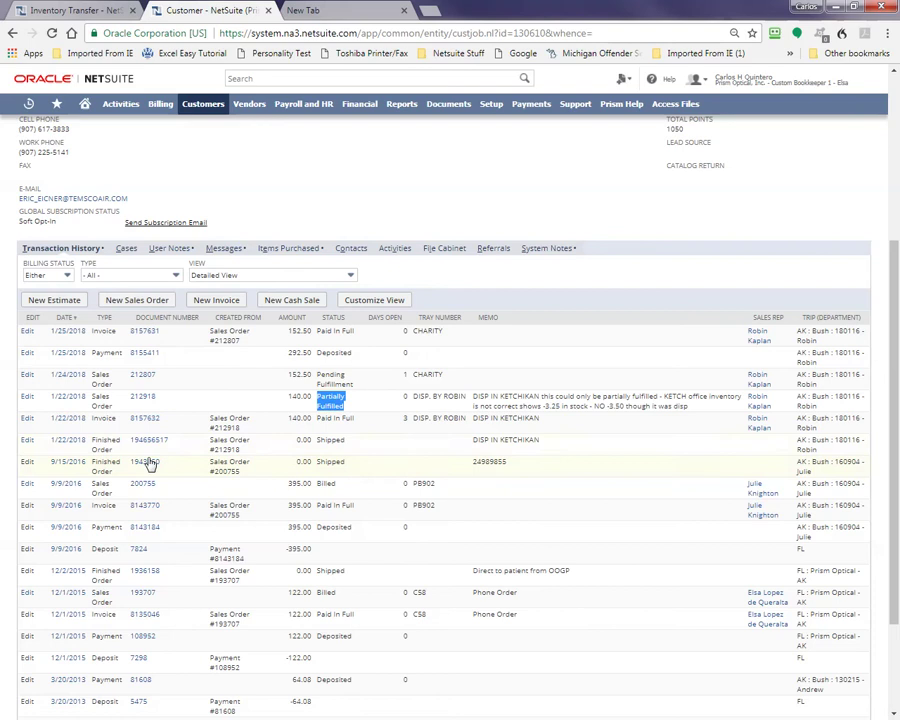
- Delete the 1/22/2018 Finished Order 194656517 dispensed in Ketchikan
{"action": "left_click", "coordinate": [25, 444]}
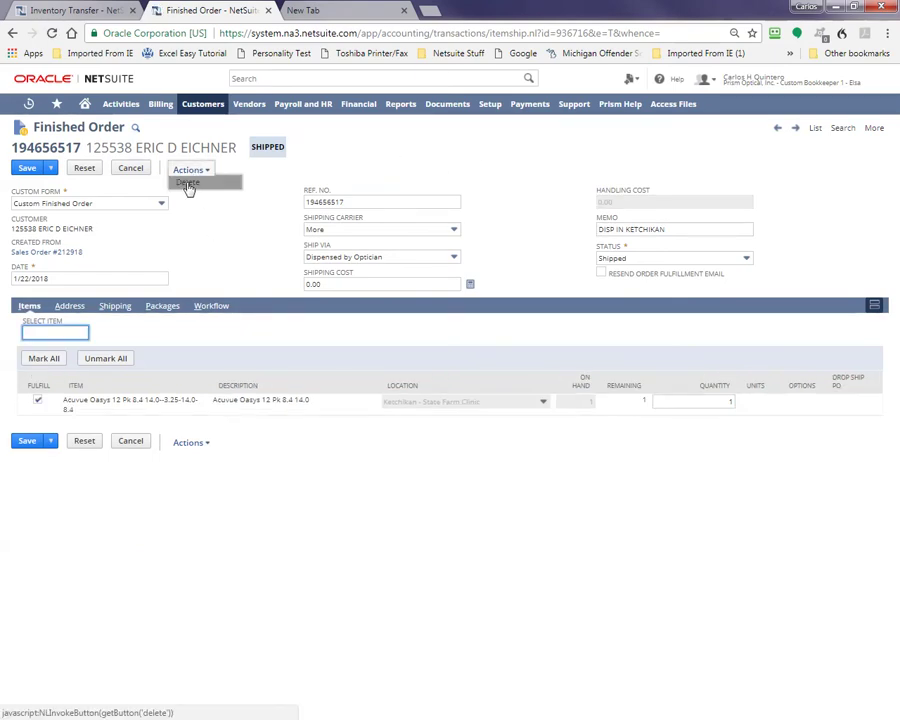
{"action": "left_click", "coordinate": [188, 184]}
{"action": "left_click", "coordinate": [508, 108]}
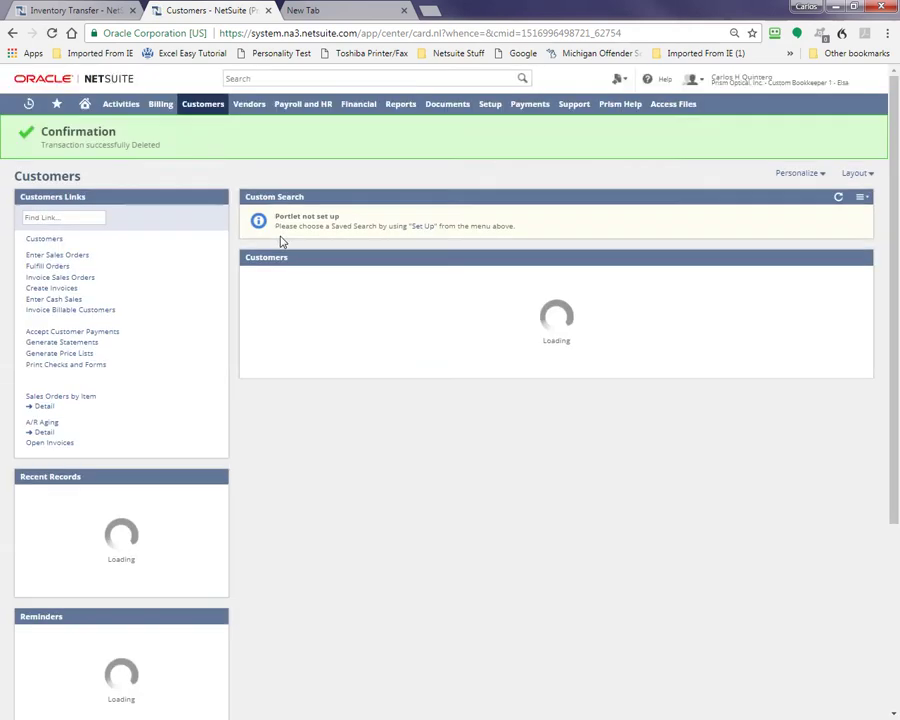
- Reopen the customer from Recent Records and open sales order 212918, now Pending Fulfillment
{"action": "mouse_move", "coordinate": [22, 110]}
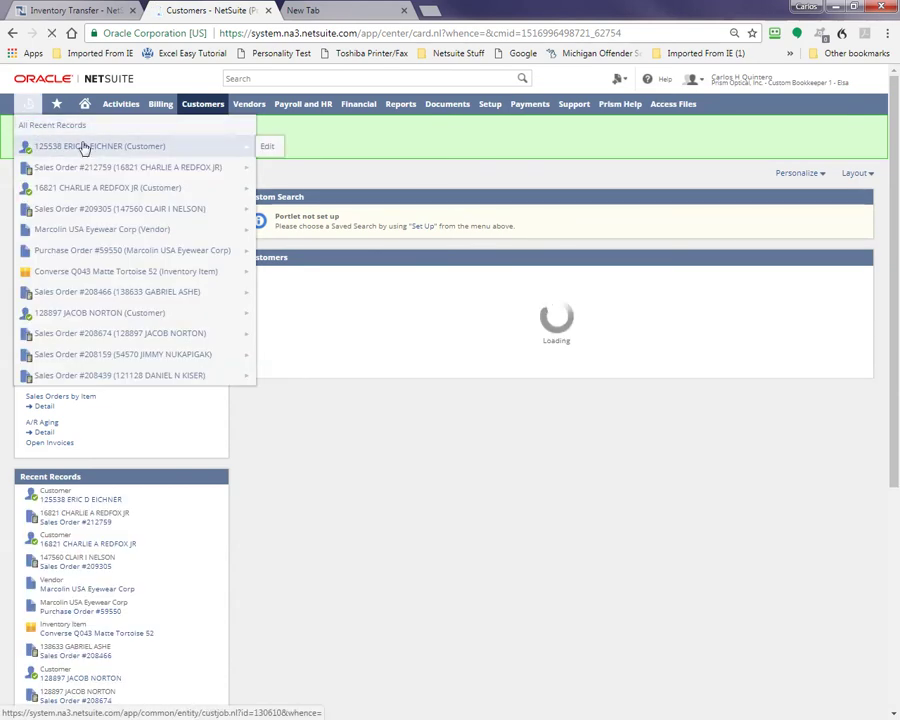
{"action": "left_click", "coordinate": [84, 148]}
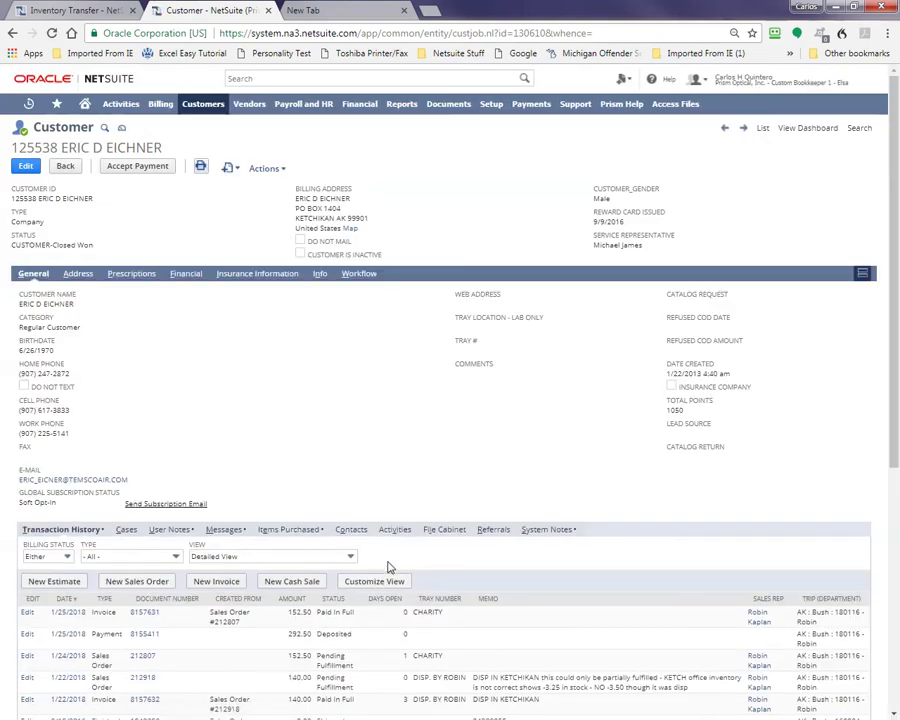
{"action": "scroll", "coordinate": [390, 567], "scroll_direction": "down", "scroll_amount": 2}
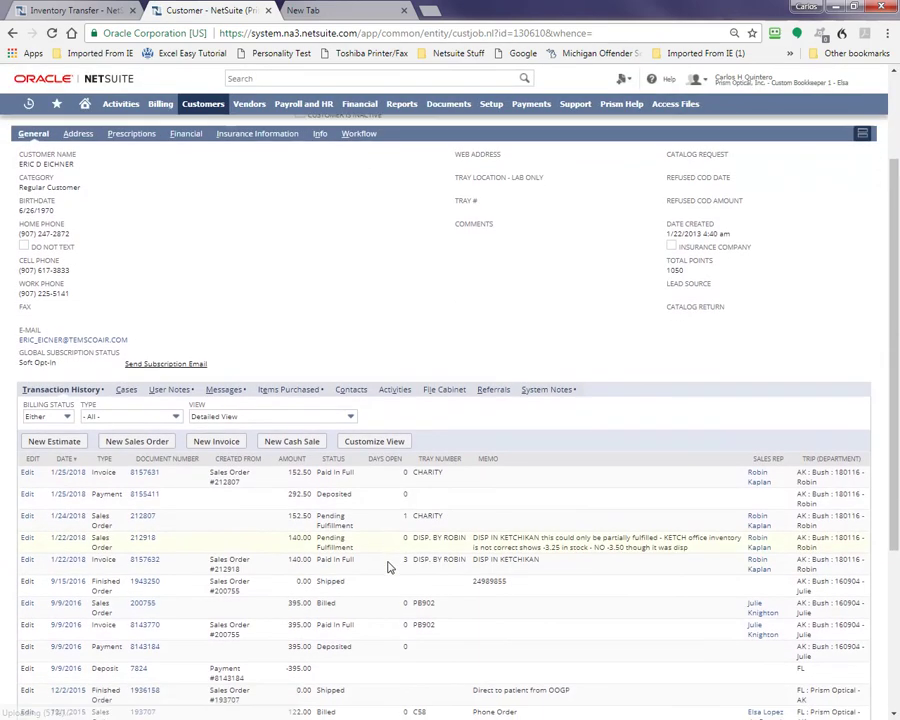
{"action": "left_click", "coordinate": [145, 541]}
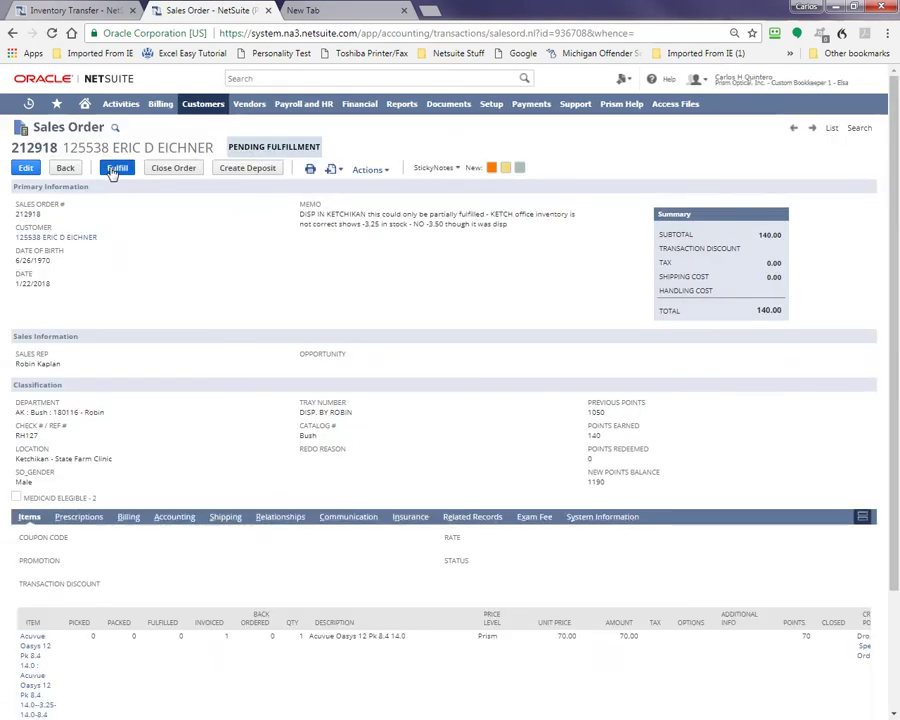
- Open both Acuvue Oasys lens items from the sales order in new tabs
{"action": "scroll", "coordinate": [168, 334], "scroll_direction": "down", "scroll_amount": 3}
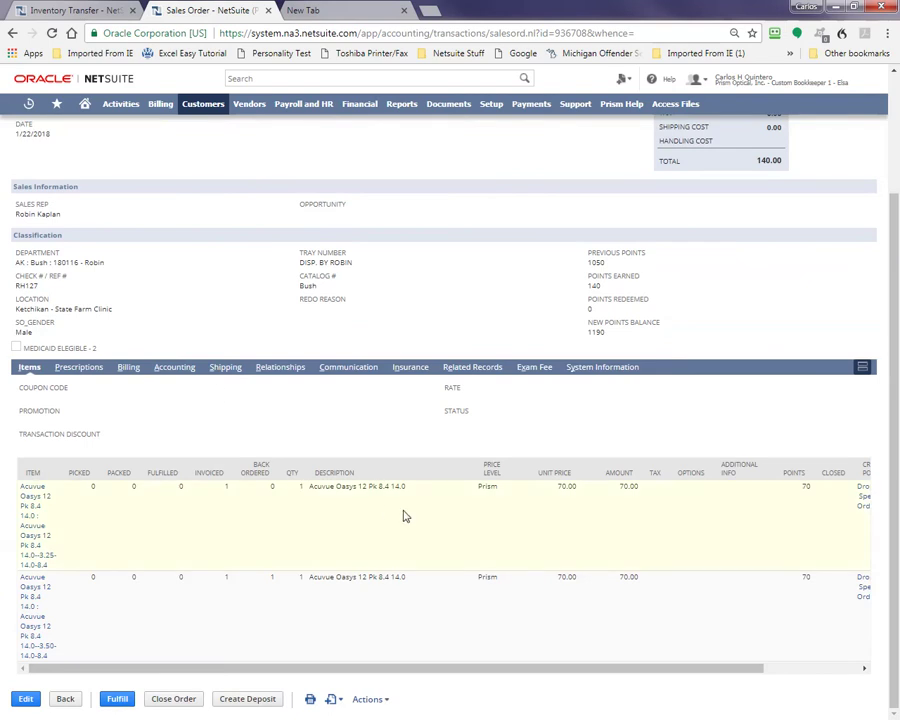
{"action": "right_click", "coordinate": [27, 517]}
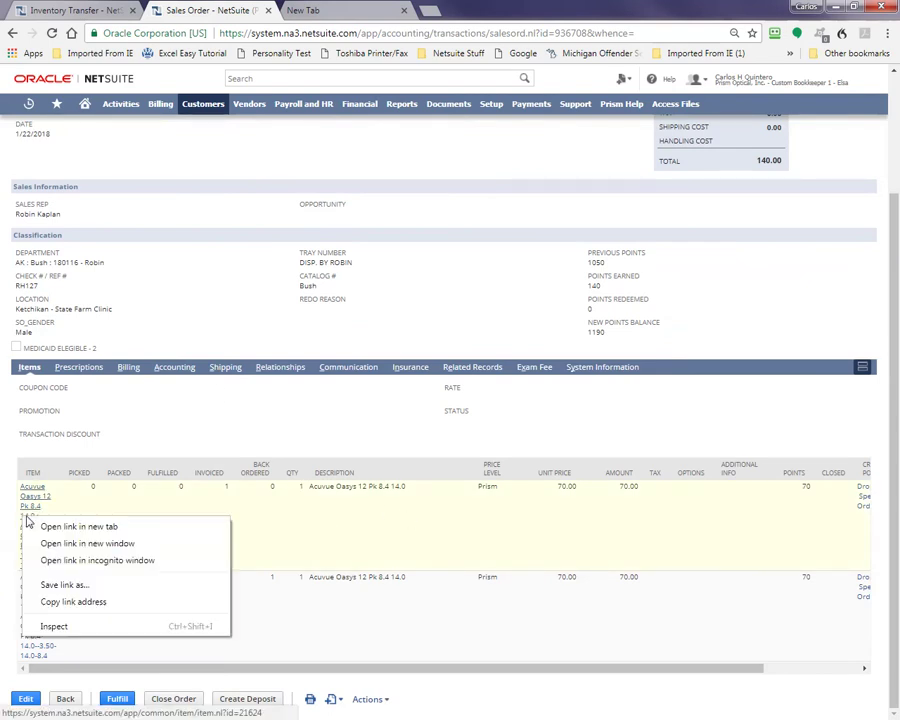
{"action": "left_click", "coordinate": [72, 527]}
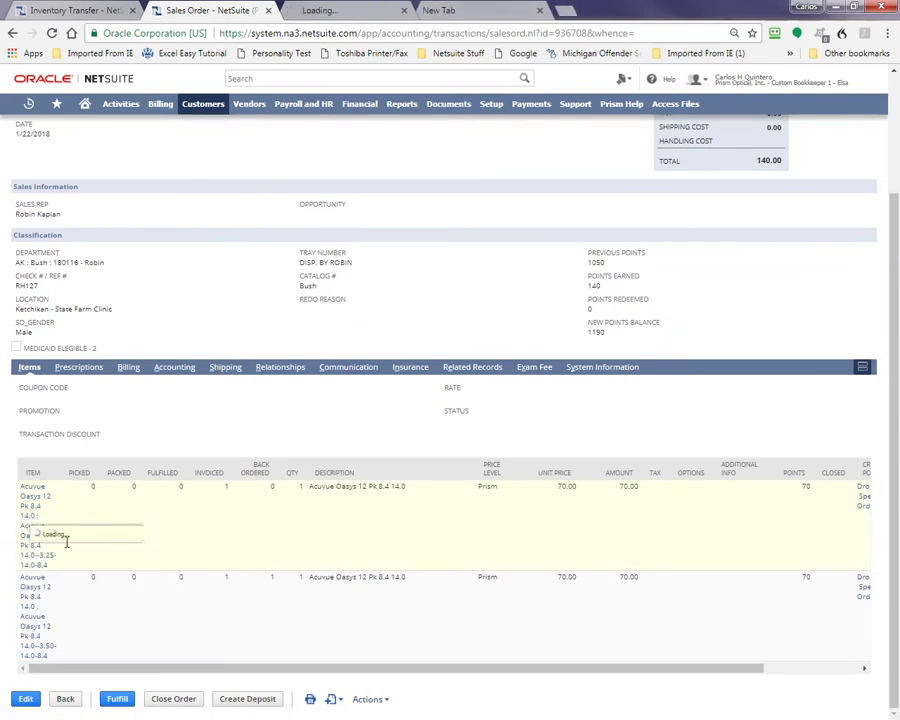
{"action": "right_click", "coordinate": [48, 602]}
{"action": "left_click", "coordinate": [80, 490]}
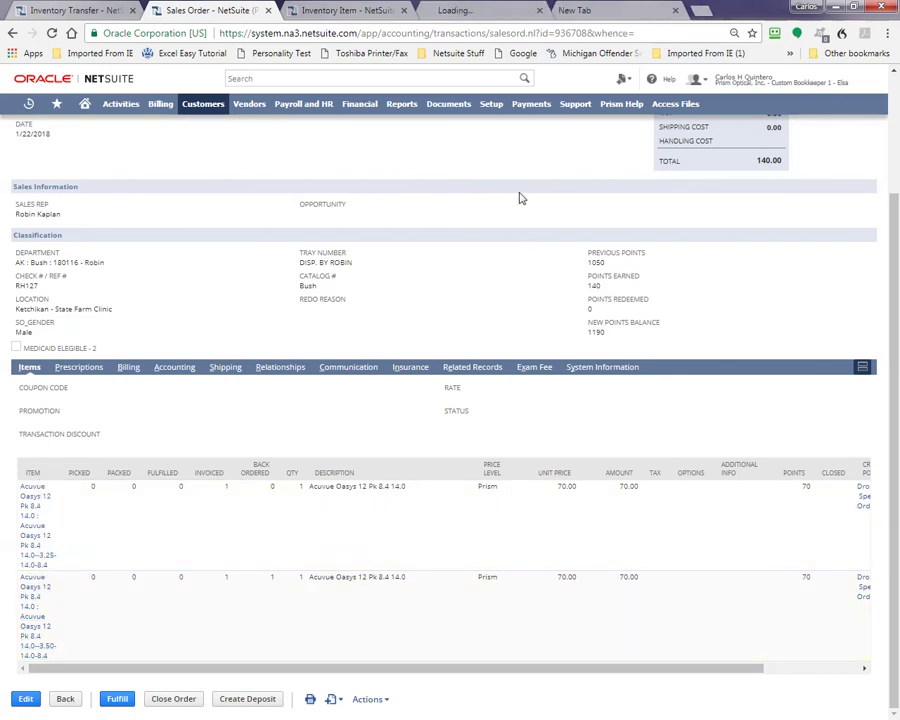
- Review the lens item's Locations table, noting Ketchikan's committed quantity of 1
{"action": "left_click", "coordinate": [347, 10]}
{"action": "scroll", "coordinate": [466, 362], "scroll_direction": "down", "scroll_amount": 10}
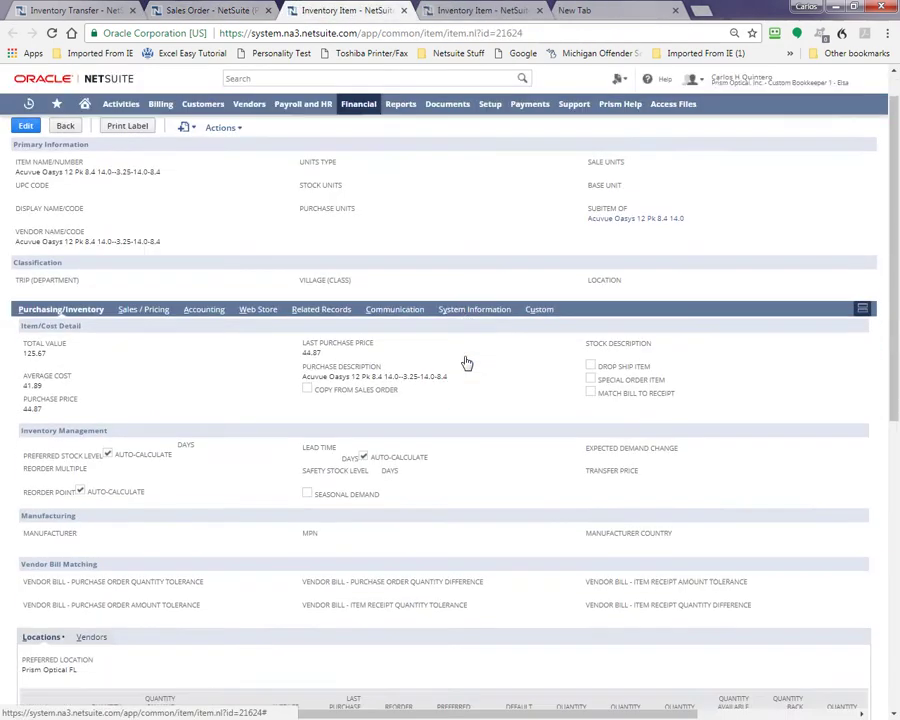
{"action": "scroll", "coordinate": [466, 362], "scroll_direction": "up", "scroll_amount": 1}
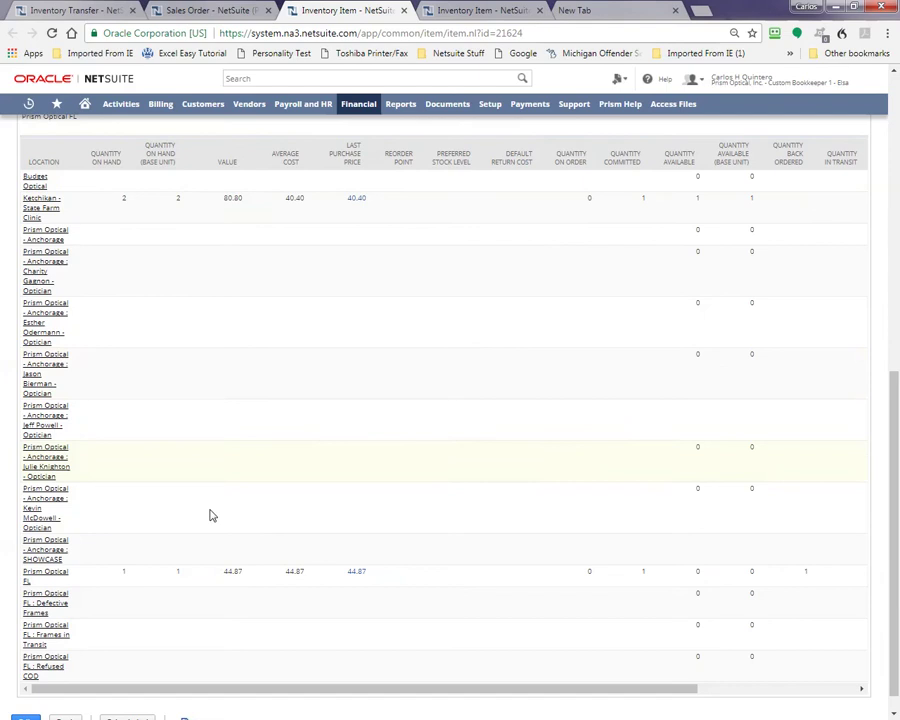
{"action": "scroll", "coordinate": [134, 455], "scroll_direction": "up", "scroll_amount": 1}
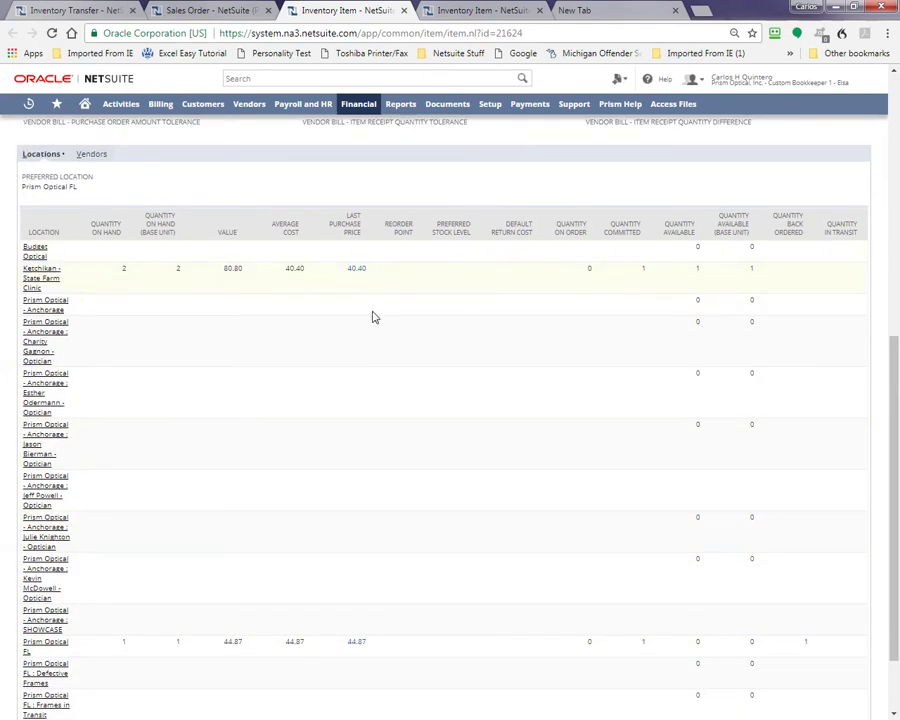
{"action": "scroll", "coordinate": [372, 315], "scroll_direction": "up", "scroll_amount": 5}
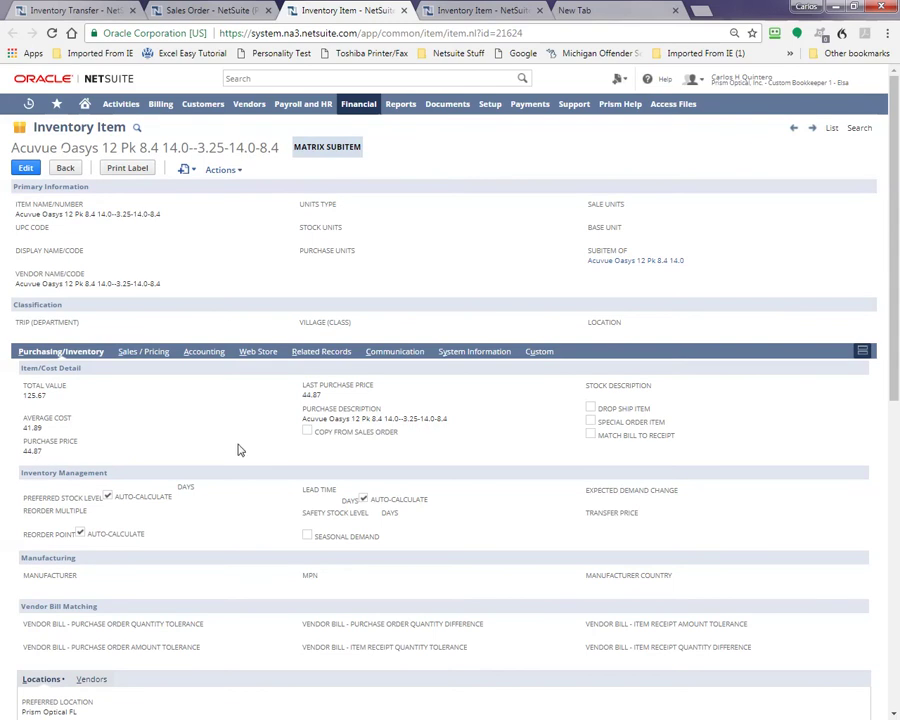
{"action": "scroll", "coordinate": [239, 452], "scroll_direction": "down", "scroll_amount": 3}
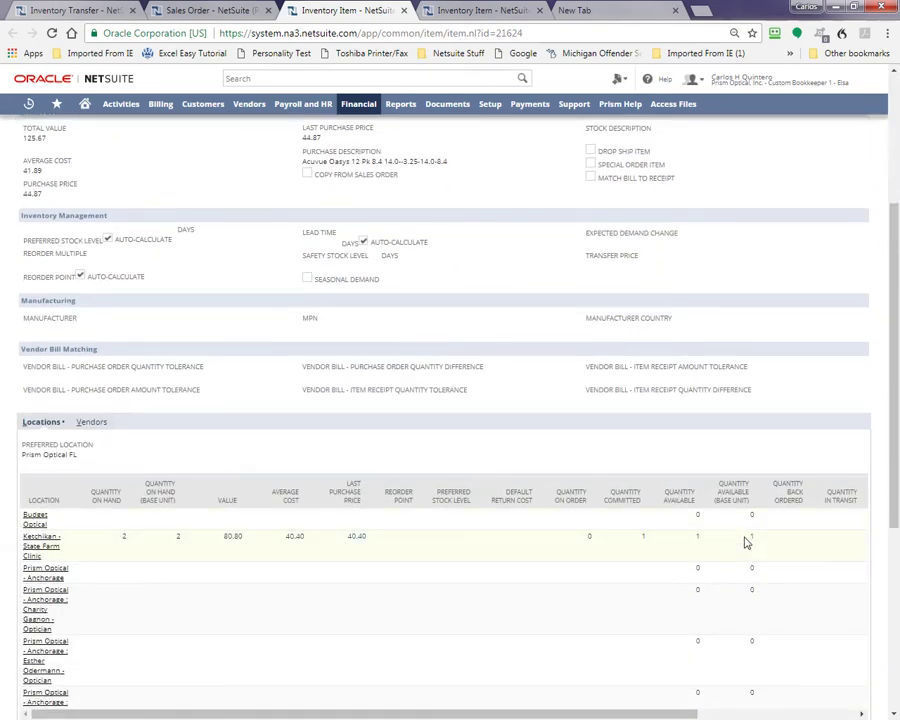
{"action": "left_click_drag", "start_coordinate": [625, 542], "coordinate": [648, 546]}
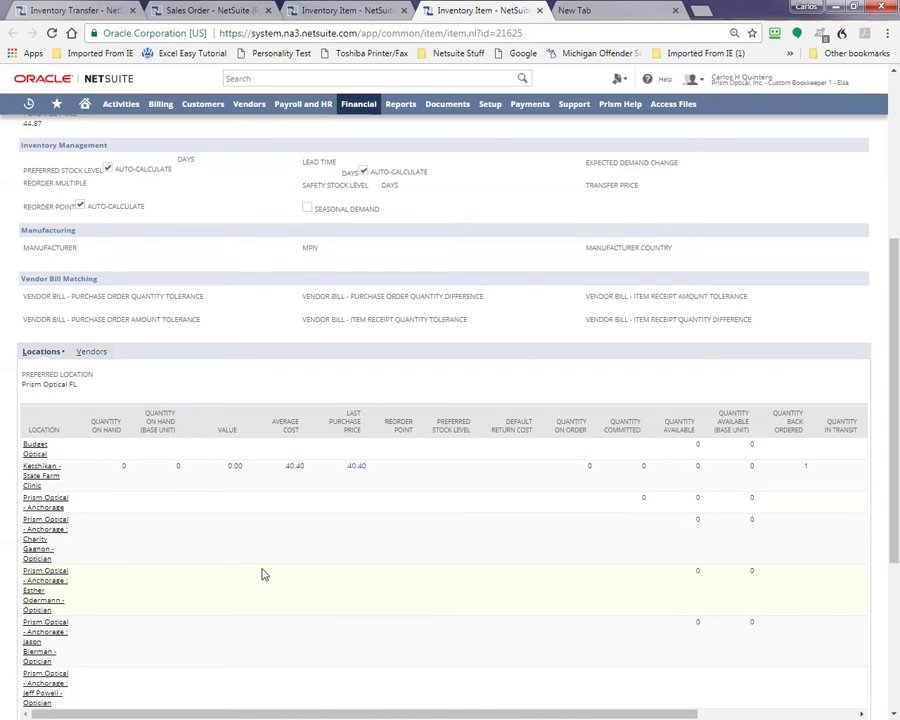
- Select the -3.50 lens item's full name for copying
{"action": "scroll", "coordinate": [238, 560], "scroll_direction": "up", "scroll_amount": 4}
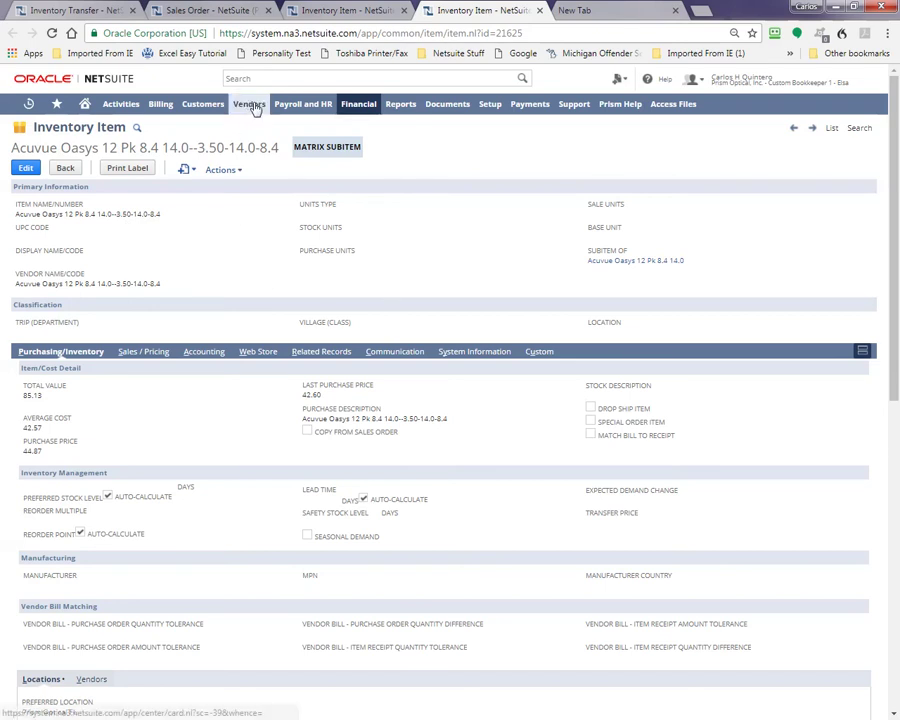
{"action": "mouse_move", "coordinate": [352, 104]}
{"action": "mouse_move", "coordinate": [355, 190]}
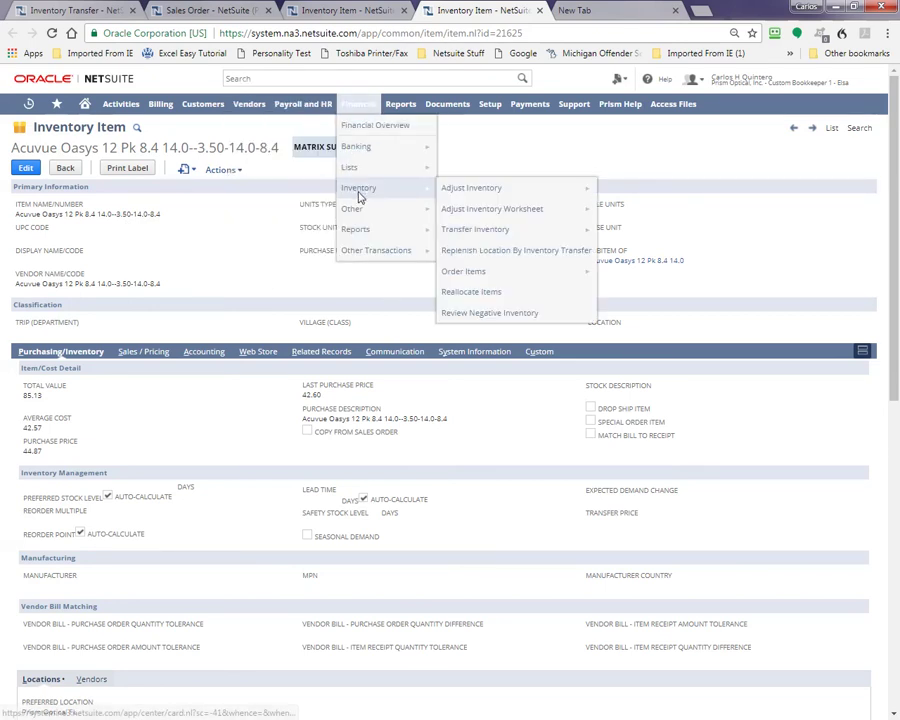
{"action": "mouse_move", "coordinate": [492, 192]}
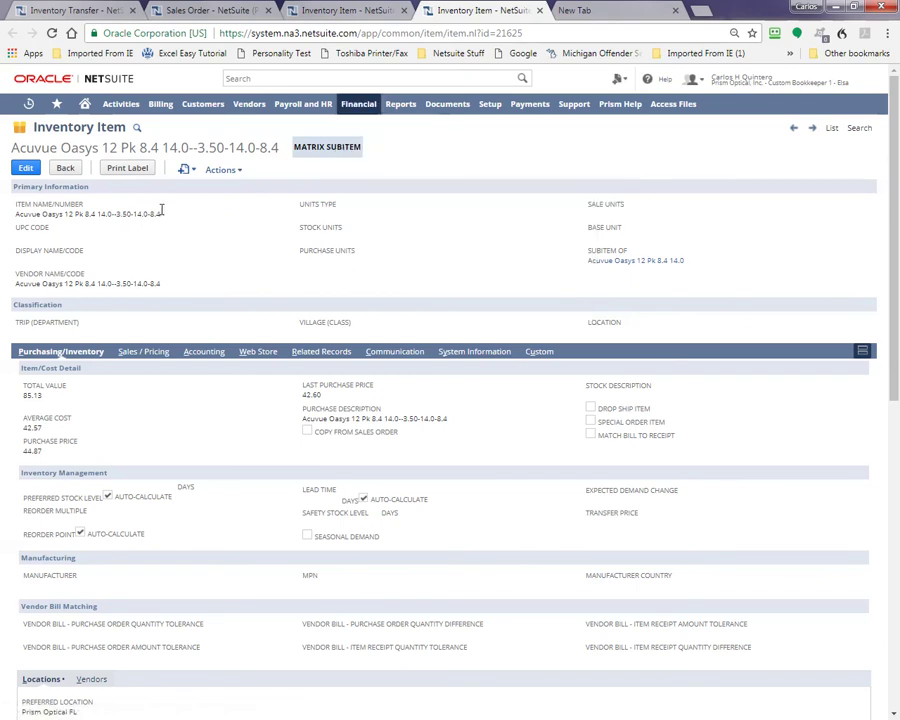
{"action": "left_click_drag", "start_coordinate": [161, 210], "coordinate": [16, 214]}
{"action": "key", "text": "ctrl+c"}
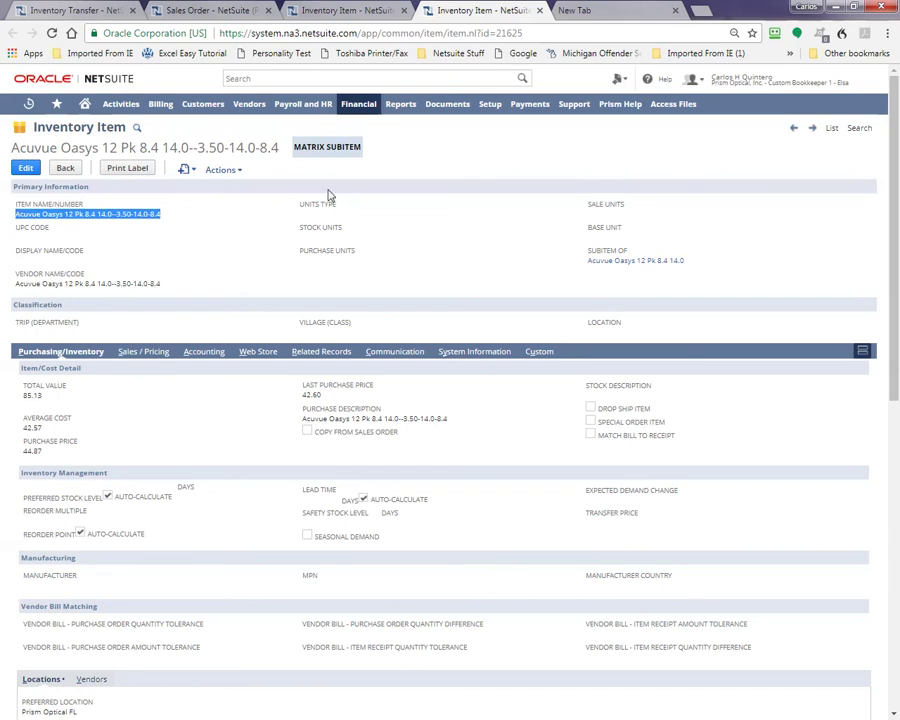
- Start a new inventory adjustment from Financial > Inventory > Adjust Inventory
{"action": "mouse_move", "coordinate": [368, 192]}
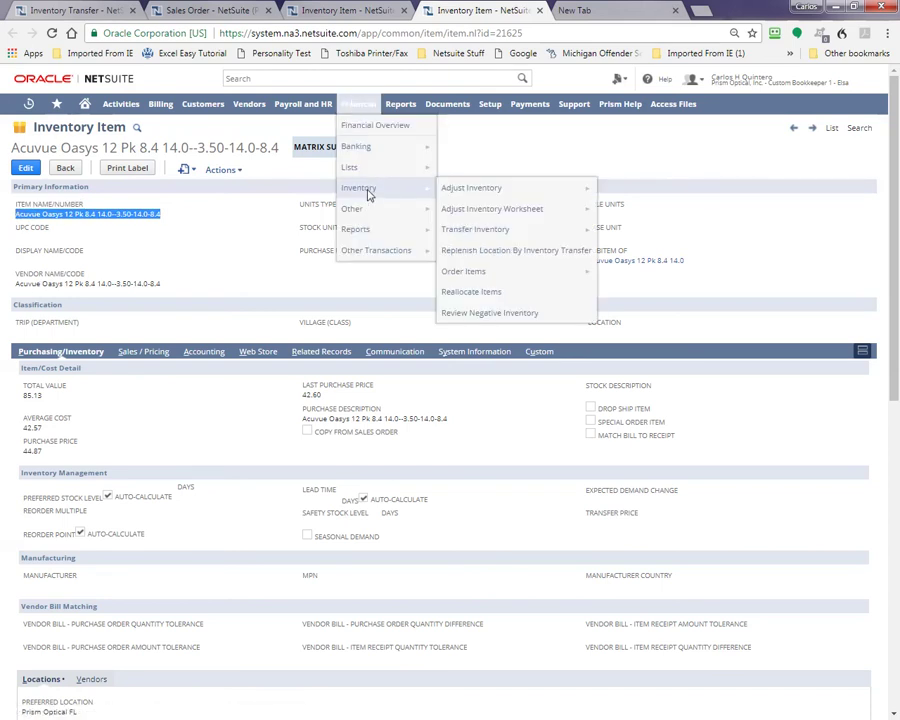
{"action": "mouse_move", "coordinate": [475, 193]}
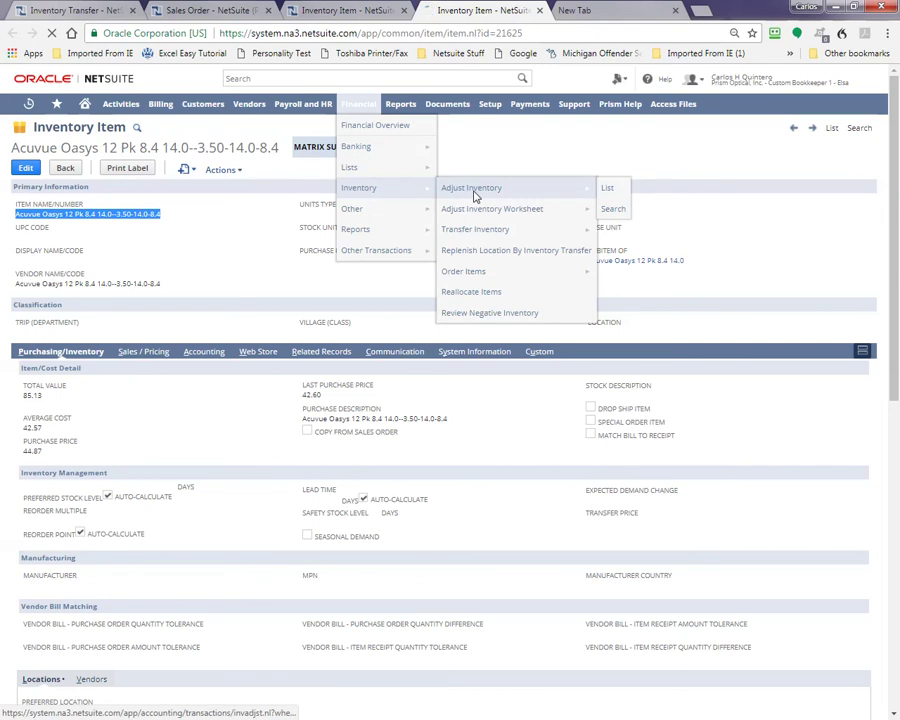
{"action": "left_click", "coordinate": [475, 195]}
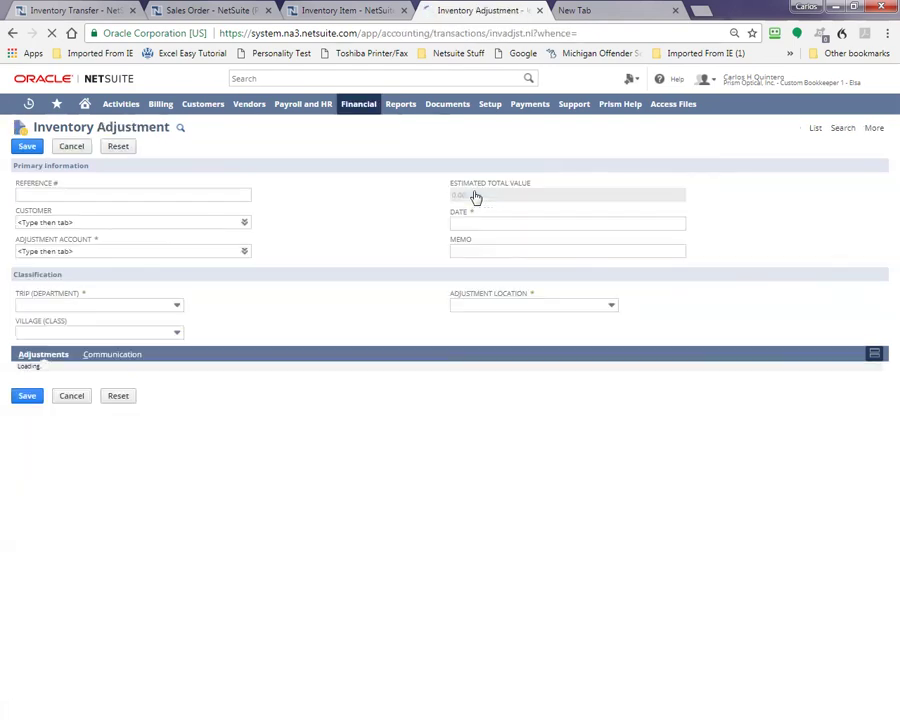
- Keep account 6500, set Trip to AK : Bush : 180118 - Esther and location Ketchikan - State Farm Clinic
{"action": "left_click", "coordinate": [141, 251]}
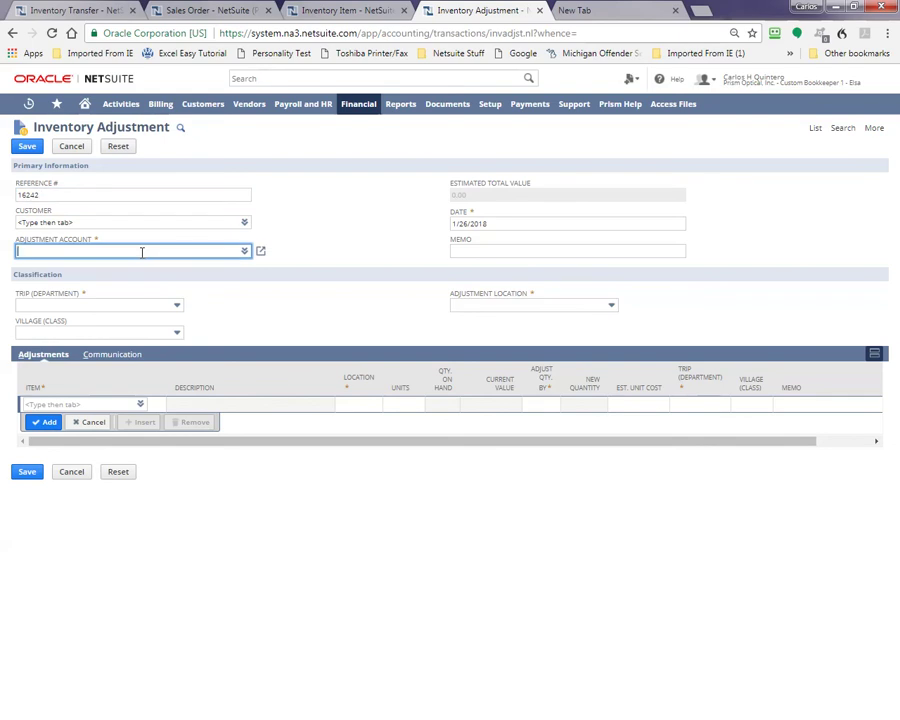
{"action": "key", "text": "Tab"}
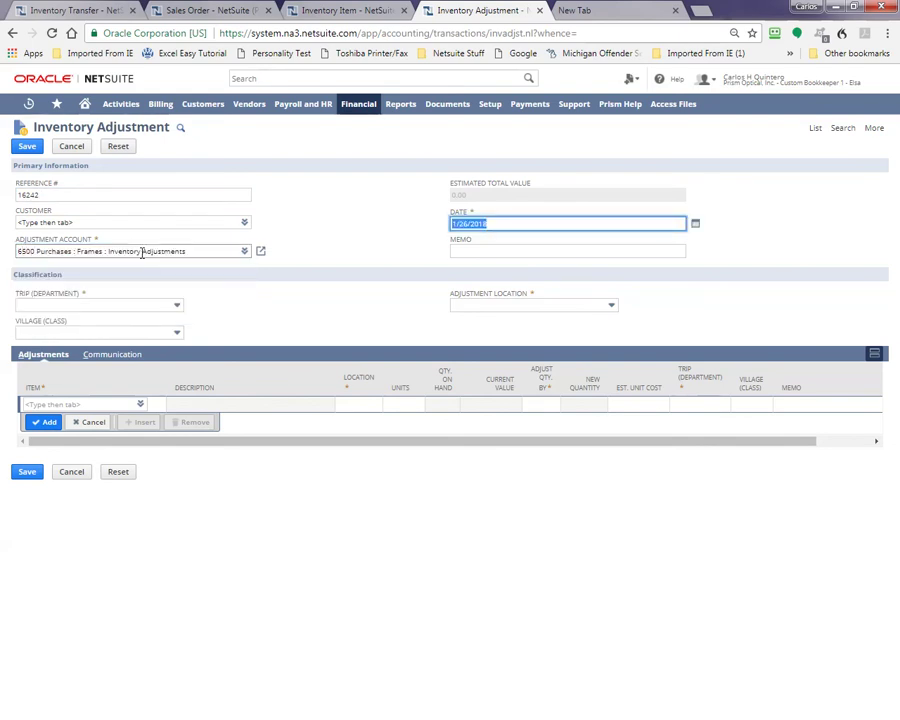
{"action": "left_click", "coordinate": [154, 312]}
{"action": "left_click_drag", "start_coordinate": [177, 327], "coordinate": [169, 397]}
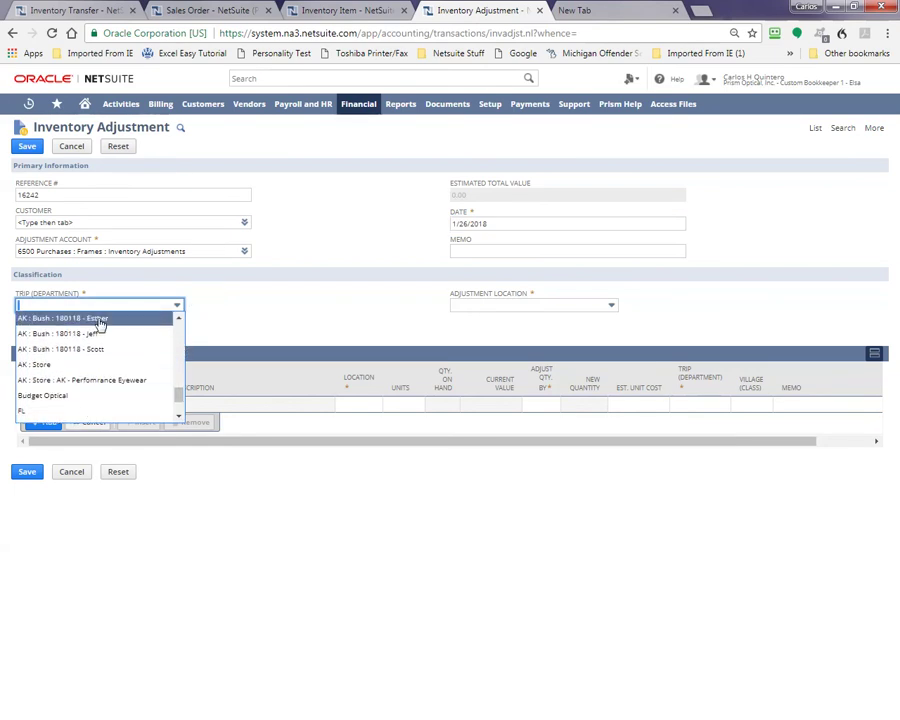
{"action": "left_click", "coordinate": [96, 318]}
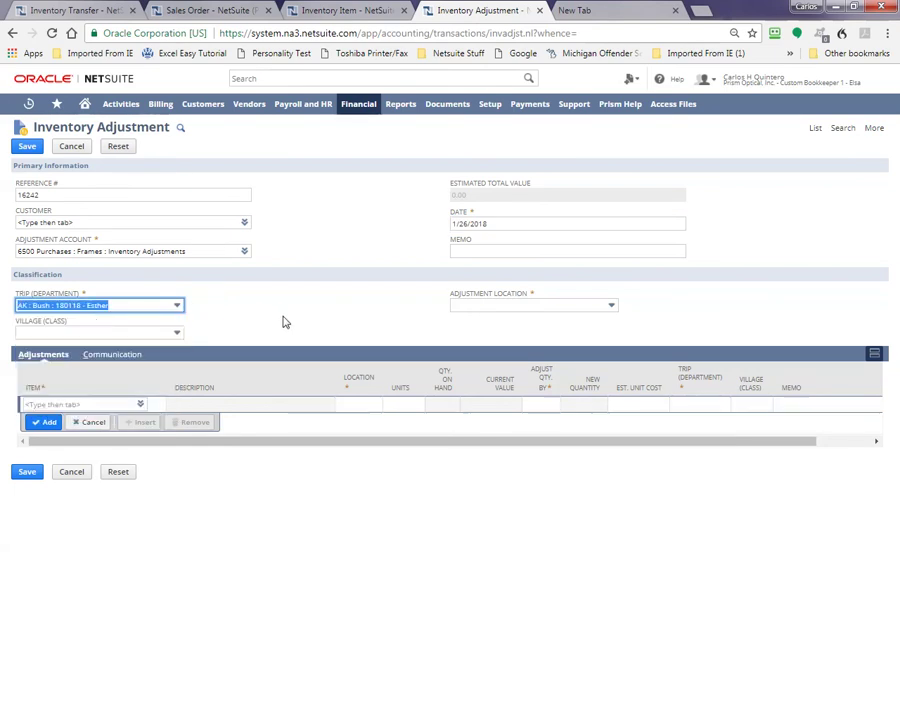
{"action": "left_click", "coordinate": [487, 305]}
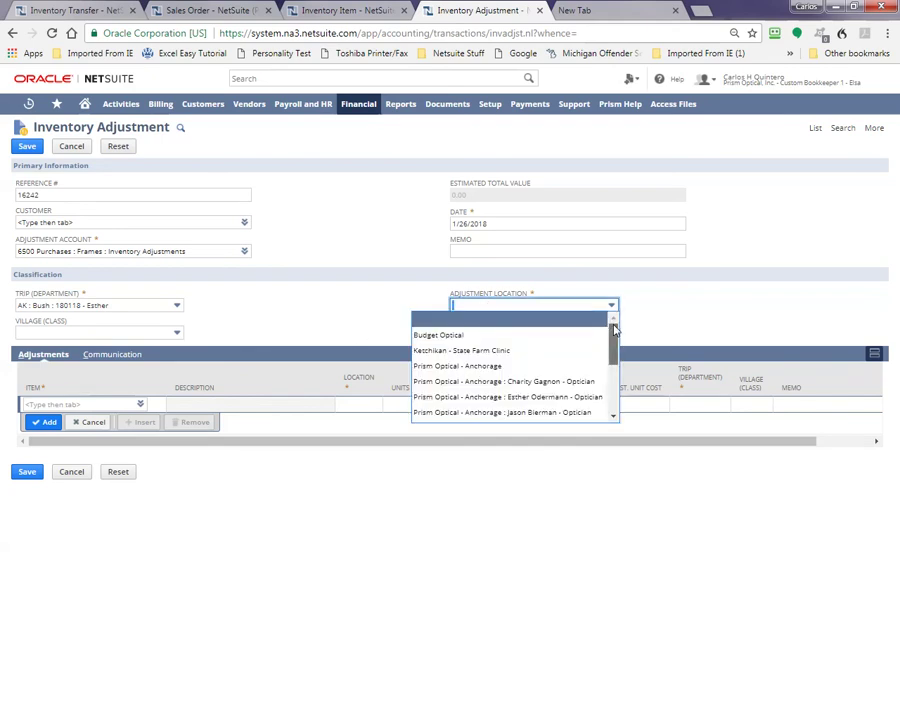
{"action": "left_click_drag", "start_coordinate": [613, 327], "coordinate": [613, 341]}
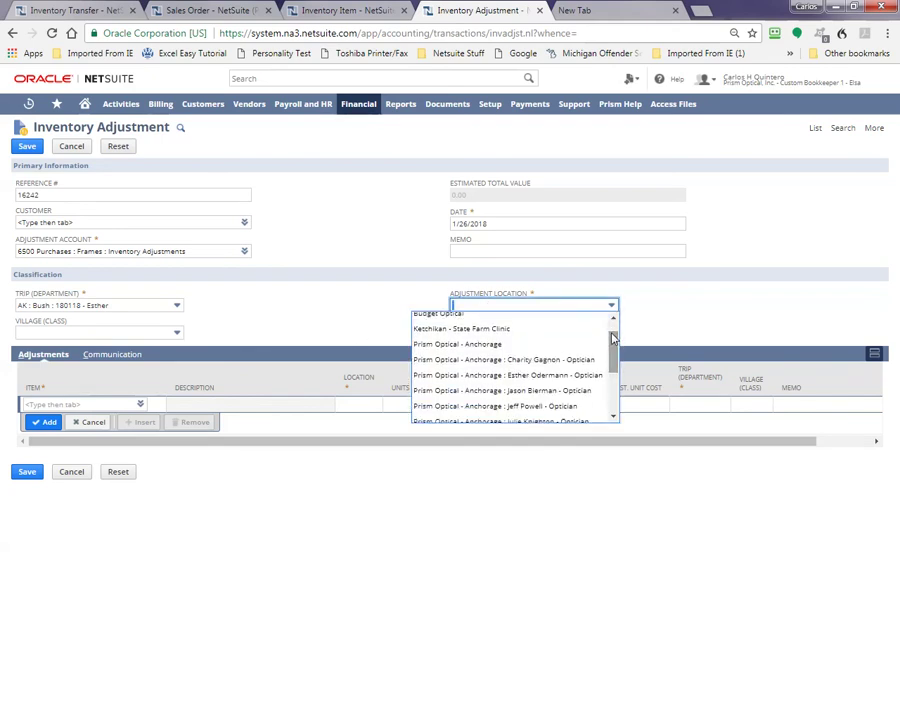
{"action": "left_click", "coordinate": [459, 330]}
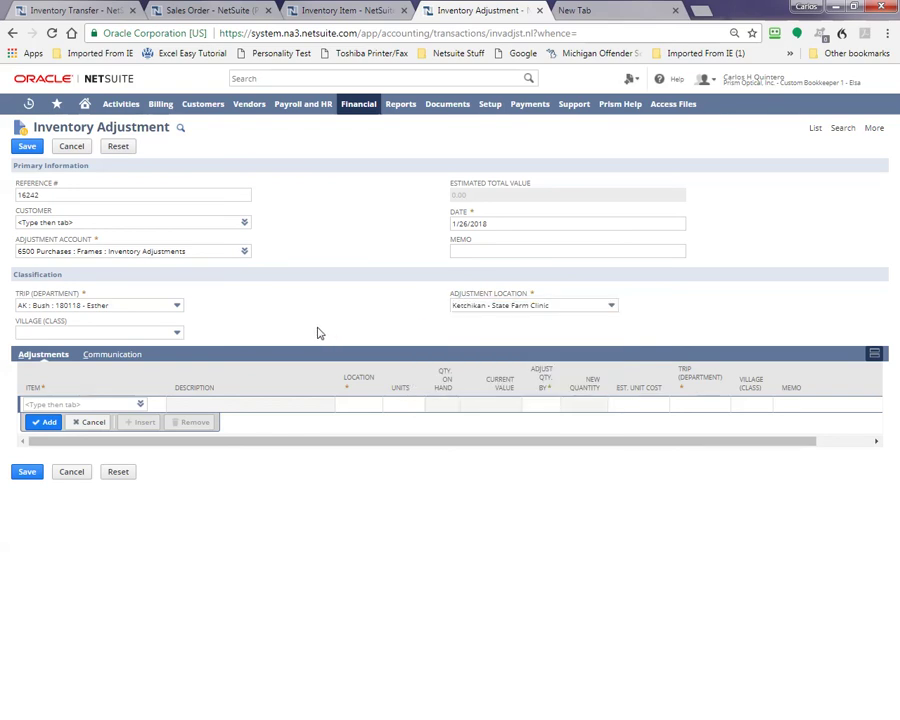
- Enter the Acuvue Oasys 12 Pk 8.4 14.0--3.50 lens at Ketchikan - State Farm Clinic, adjusting by 1
{"action": "left_click", "coordinate": [120, 404]}
{"action": "key", "text": "ctrl+v"}
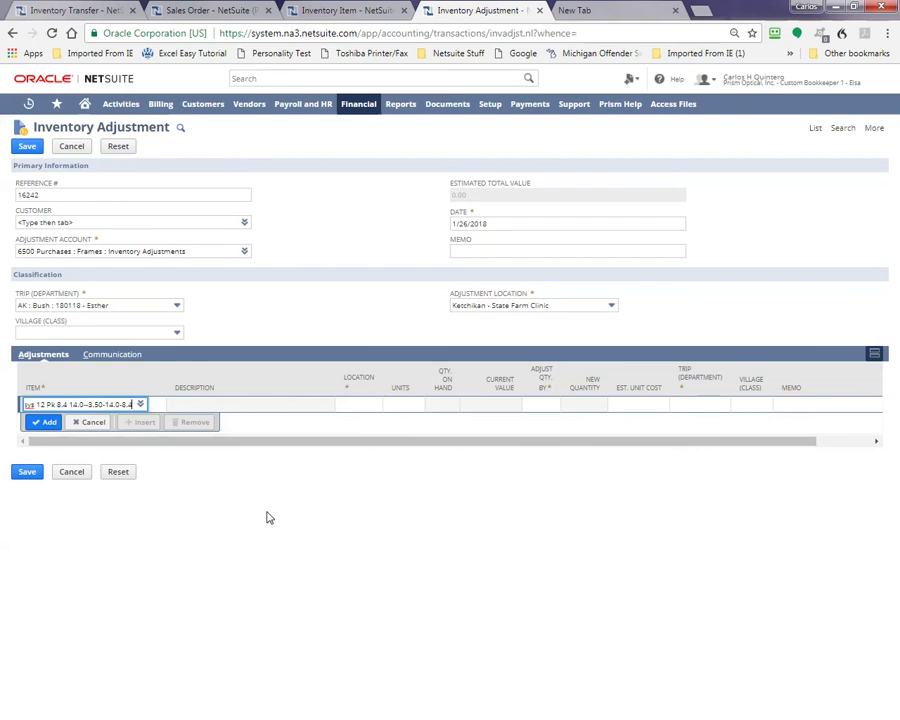
{"action": "key", "text": "Tab"}
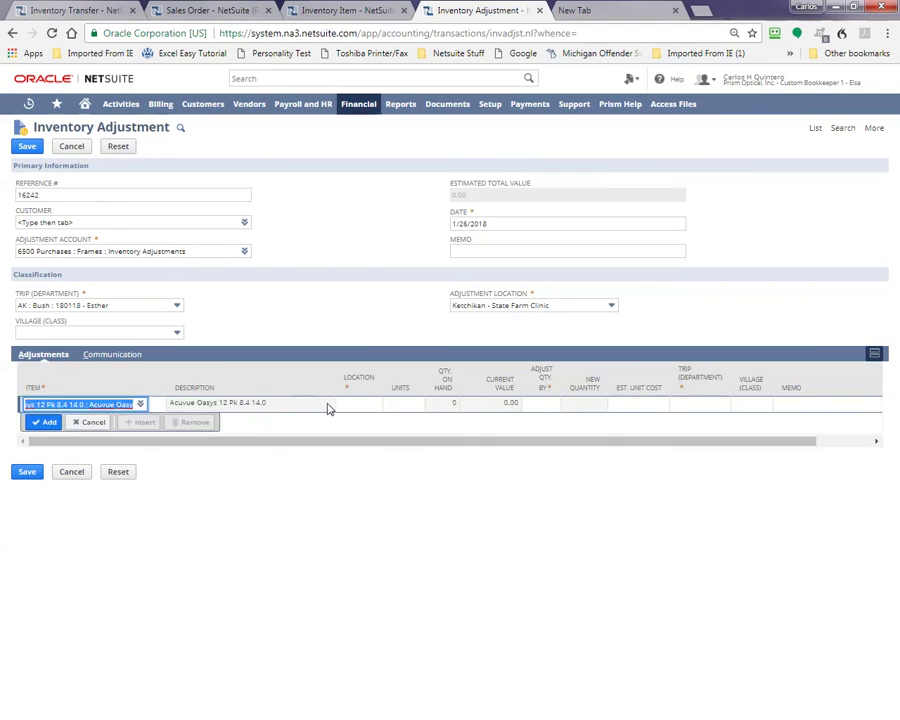
{"action": "left_click", "coordinate": [369, 406]}
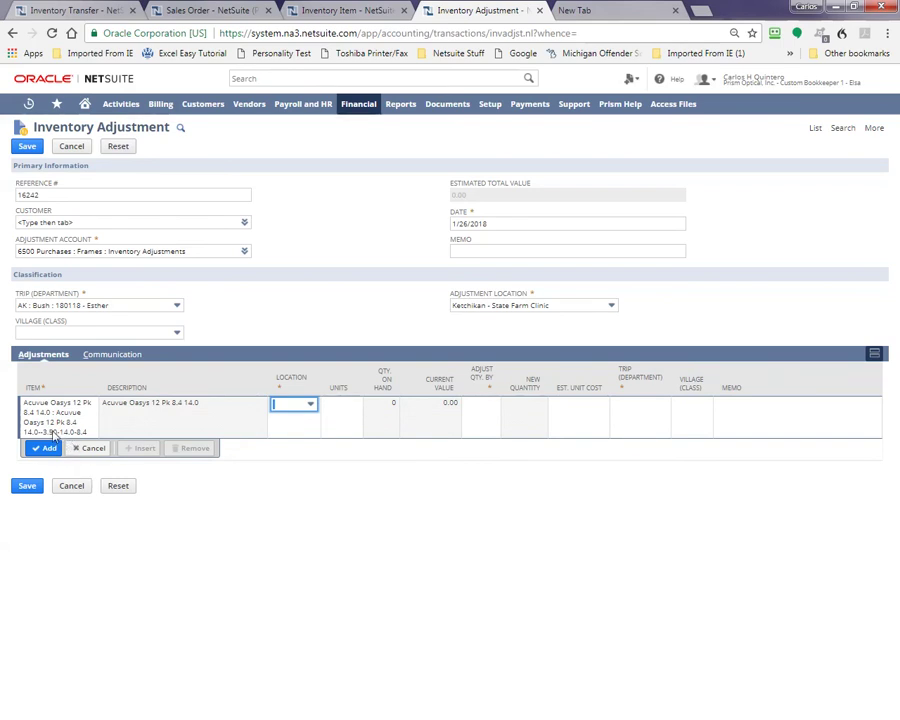
{"action": "left_click", "coordinate": [309, 406]}
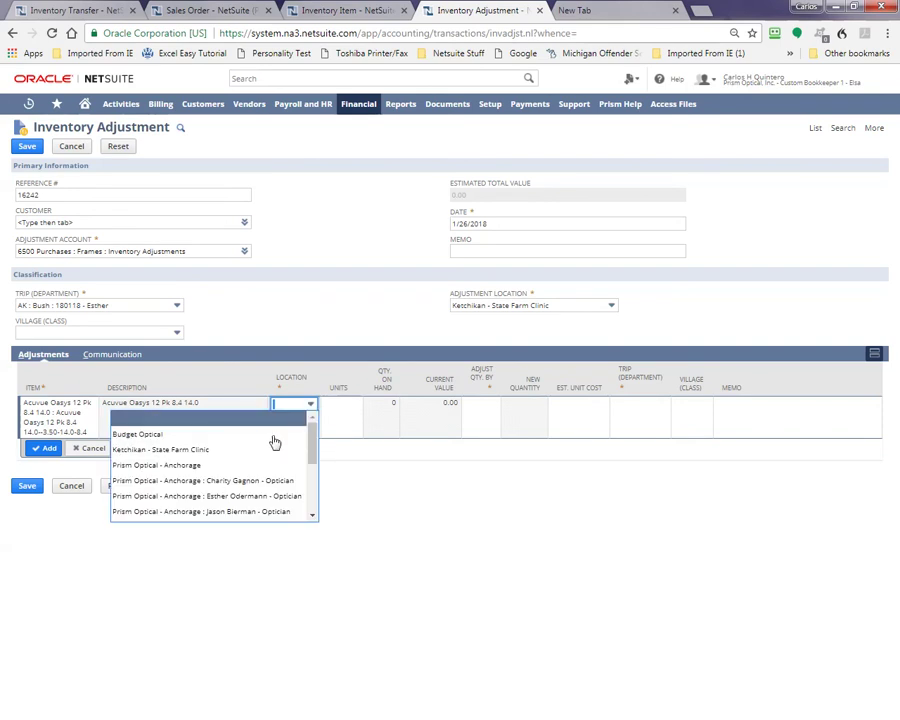
{"action": "left_click", "coordinate": [196, 452]}
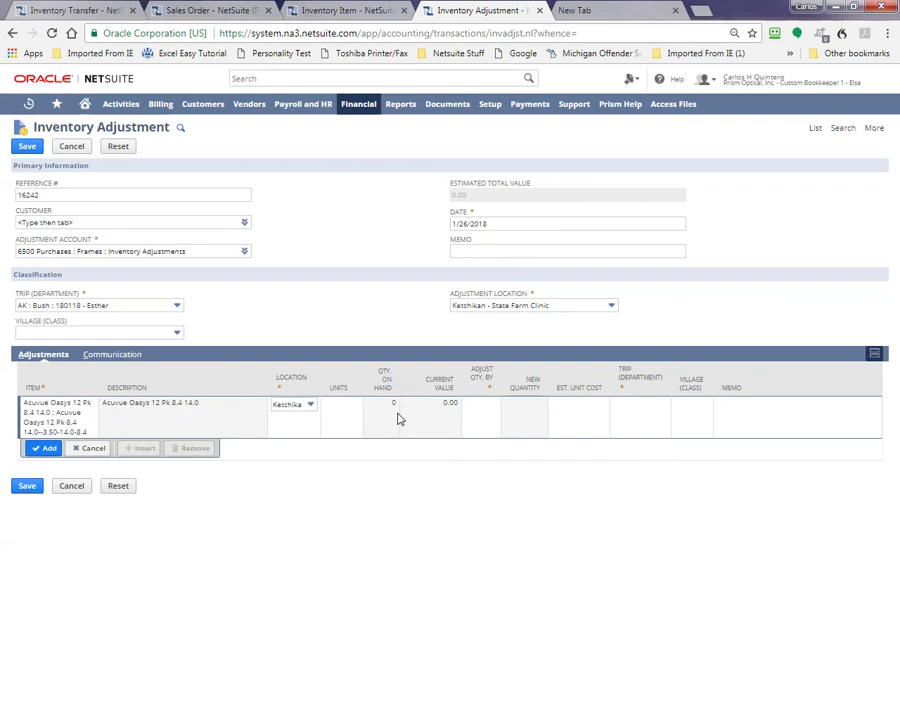
{"action": "left_click", "coordinate": [482, 416]}
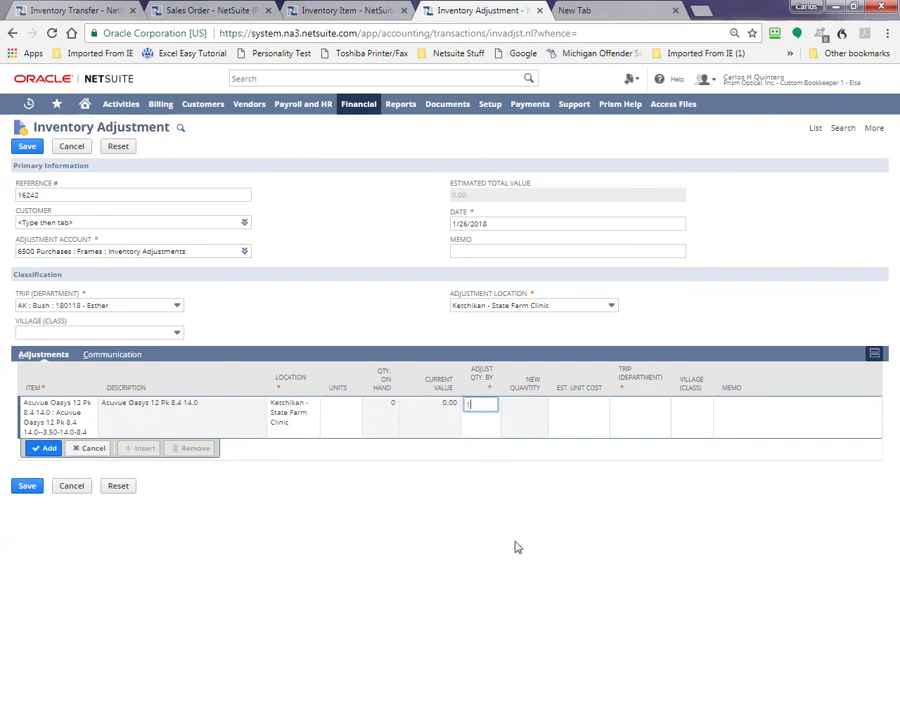
{"action": "key", "text": "Tab"}
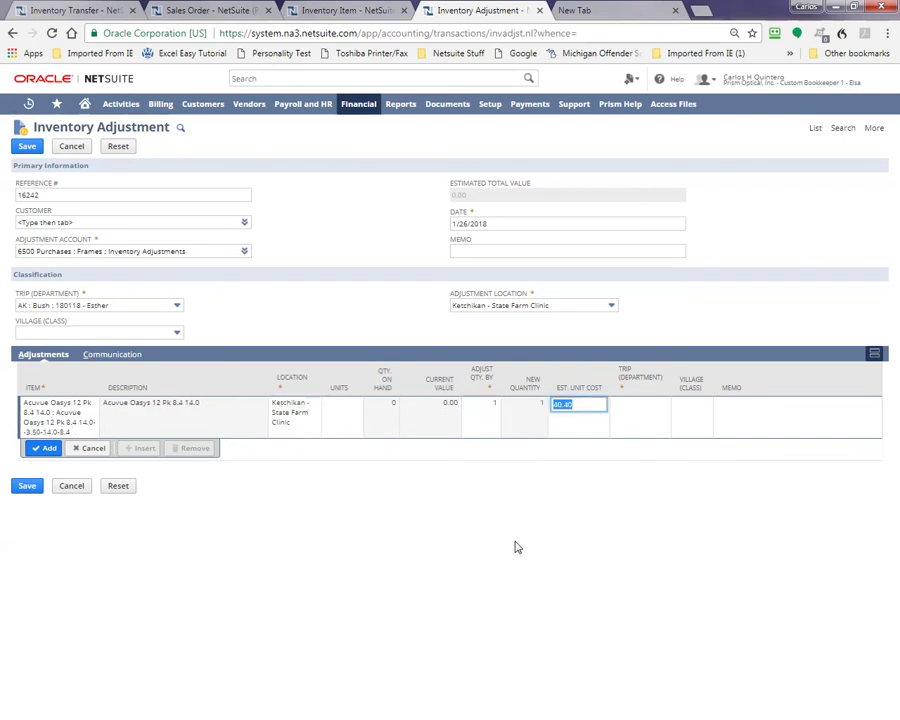
- Give the line trip AK : Bush : 180118 - Esther and memo 'To dispense order.', then add it
{"action": "left_click", "coordinate": [650, 410]}
{"action": "left_click", "coordinate": [660, 403]}
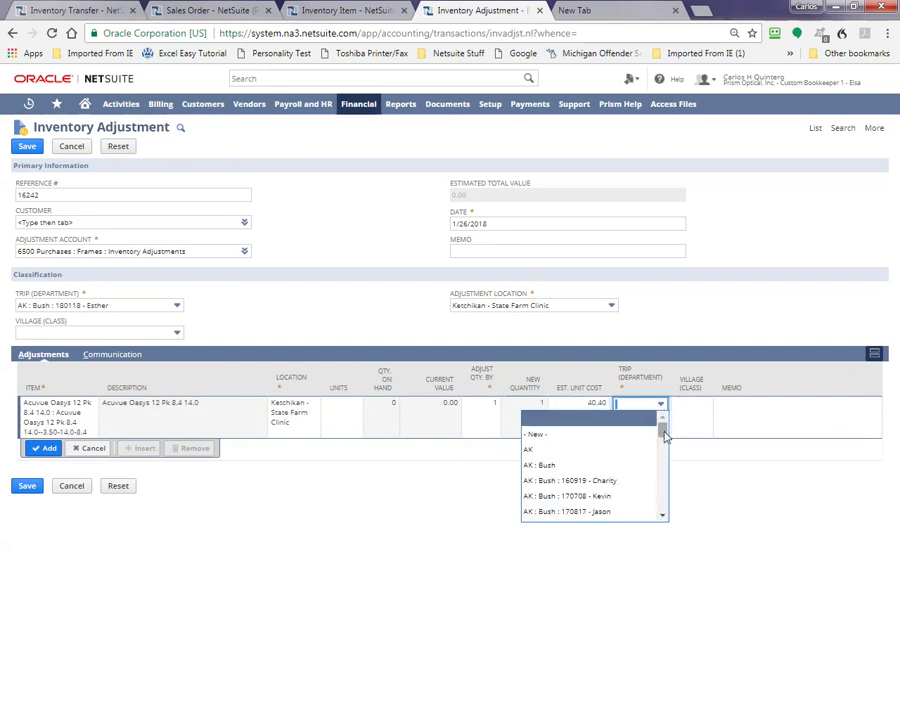
{"action": "left_click_drag", "start_coordinate": [663, 435], "coordinate": [665, 488]}
{"action": "left_click", "coordinate": [617, 465]}
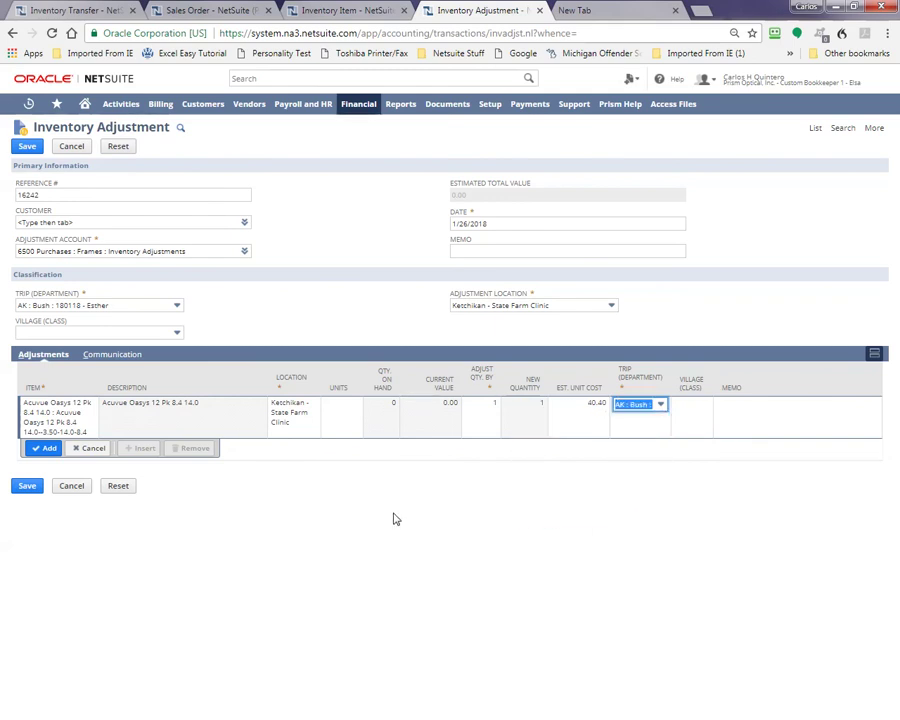
{"action": "left_click", "coordinate": [741, 404]}
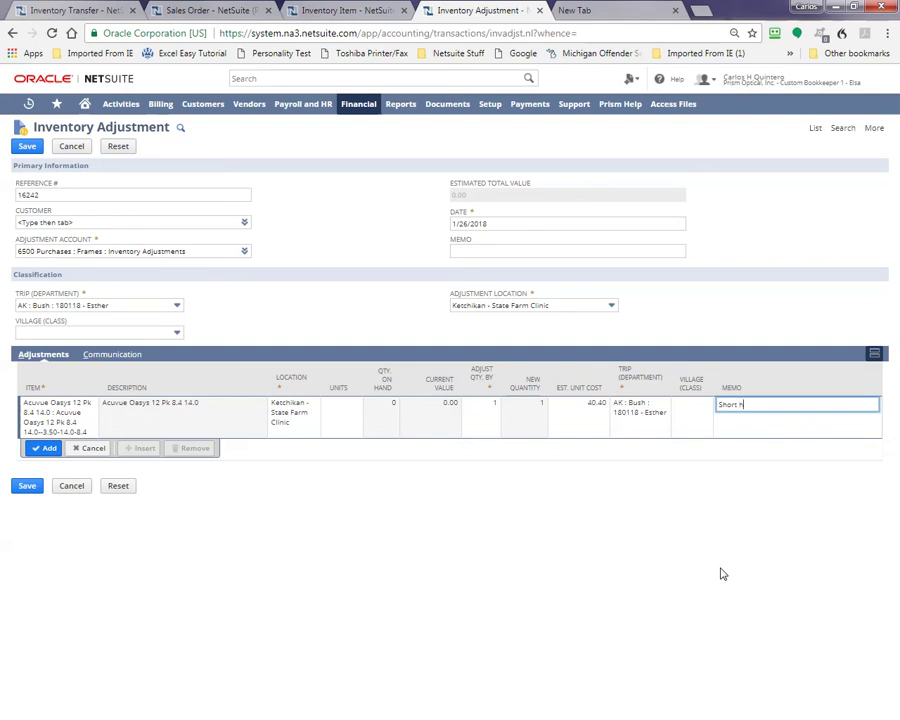
{"action": "key", "text": "BackSpace"}
{"action": "key", "text": "BackSpace"}
{"action": "type", "text": "e o"}
{"action": "left_click", "coordinate": [44, 449]}
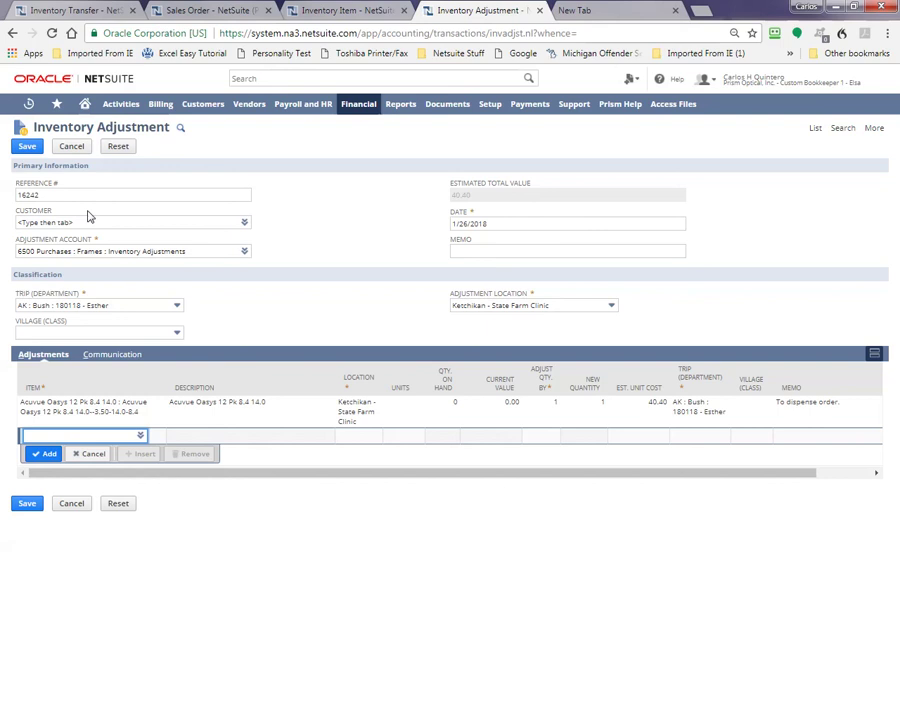
- Save adjustment 16242, check the lens item's stock by location, and return to the sales order
{"action": "left_click", "coordinate": [26, 146]}
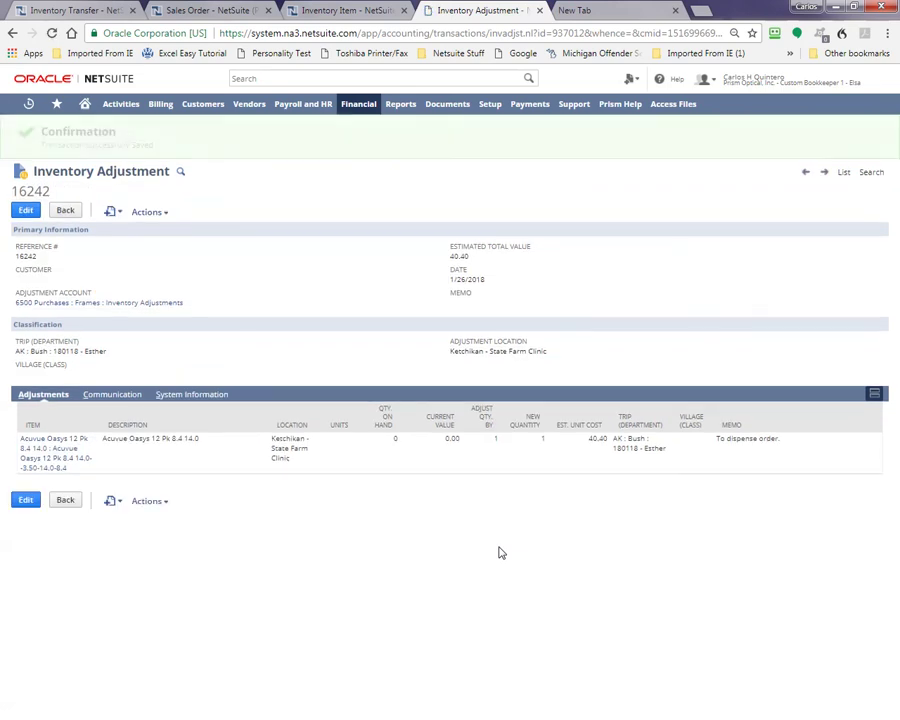
{"action": "left_click", "coordinate": [336, 9]}
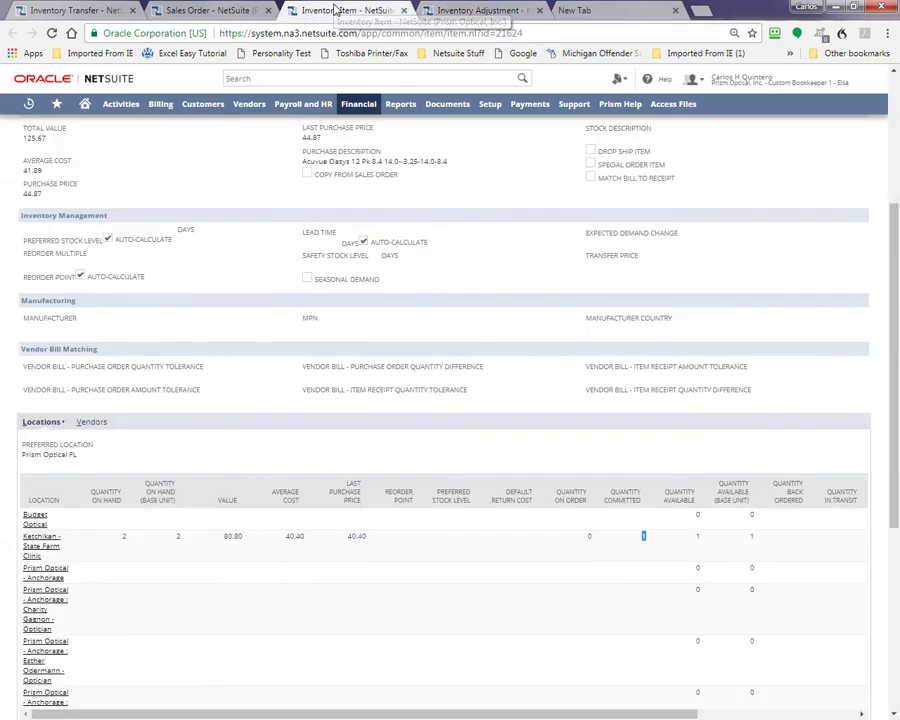
{"action": "scroll", "coordinate": [254, 430], "scroll_direction": "down", "scroll_amount": 2}
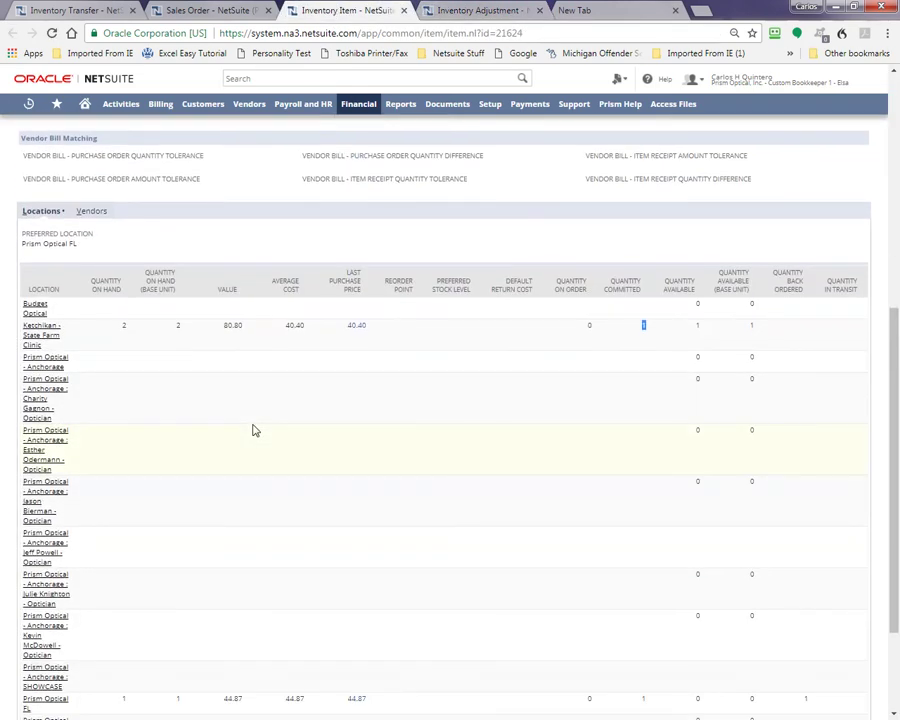
{"action": "scroll", "coordinate": [254, 427], "scroll_direction": "up", "scroll_amount": 5}
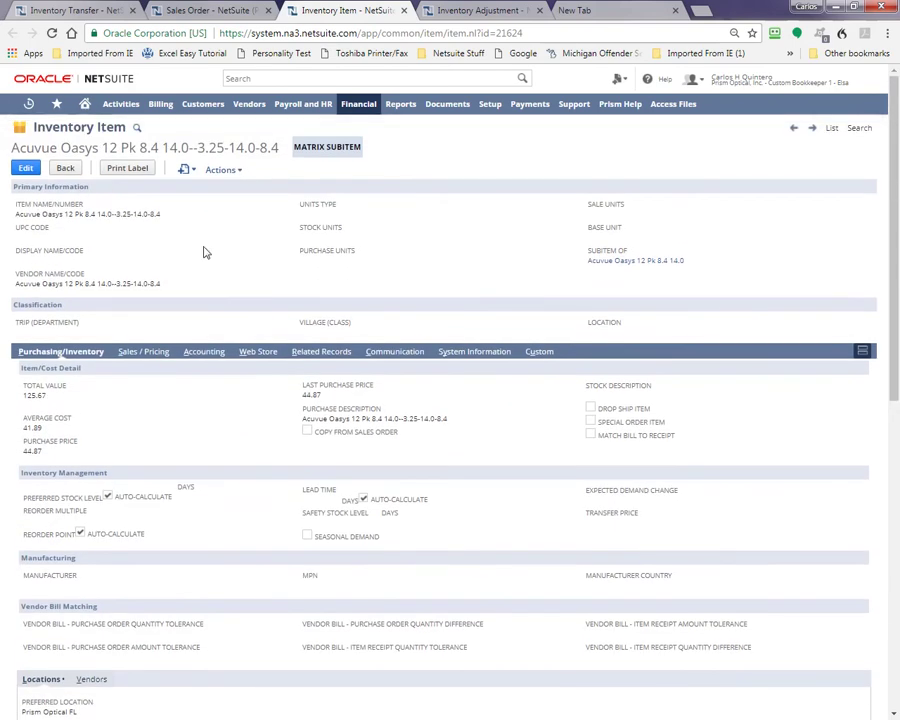
{"action": "mouse_move", "coordinate": [237, 168]}
{"action": "left_click", "coordinate": [175, 10]}
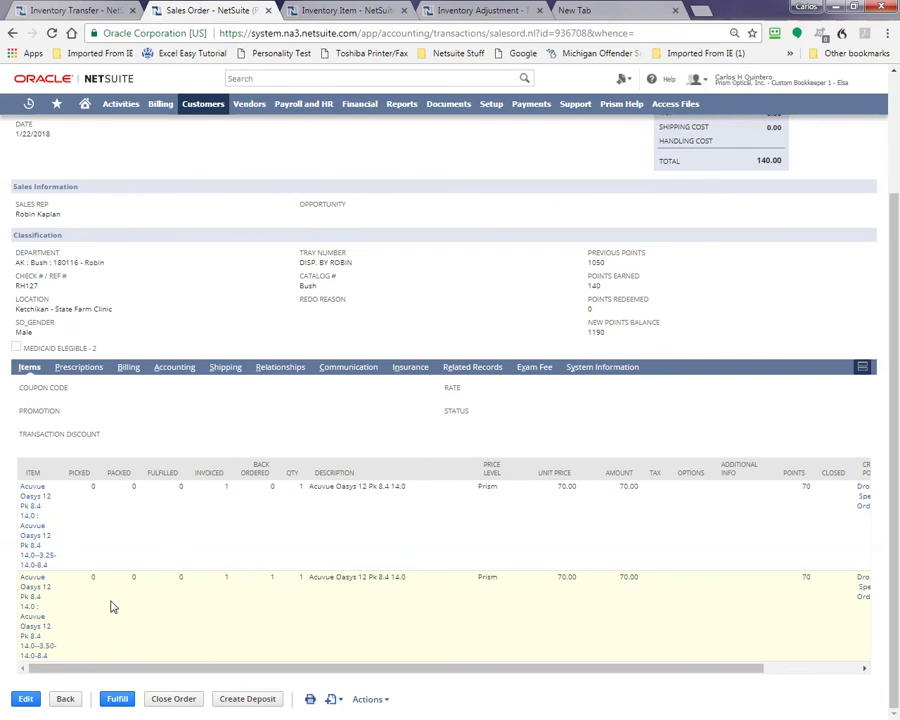
- Open the -3.50 Acuvue Oasys lens item in a new tab to confirm one on hand at Ketchikan
{"action": "right_click", "coordinate": [32, 630]}
{"action": "left_click", "coordinate": [86, 512]}
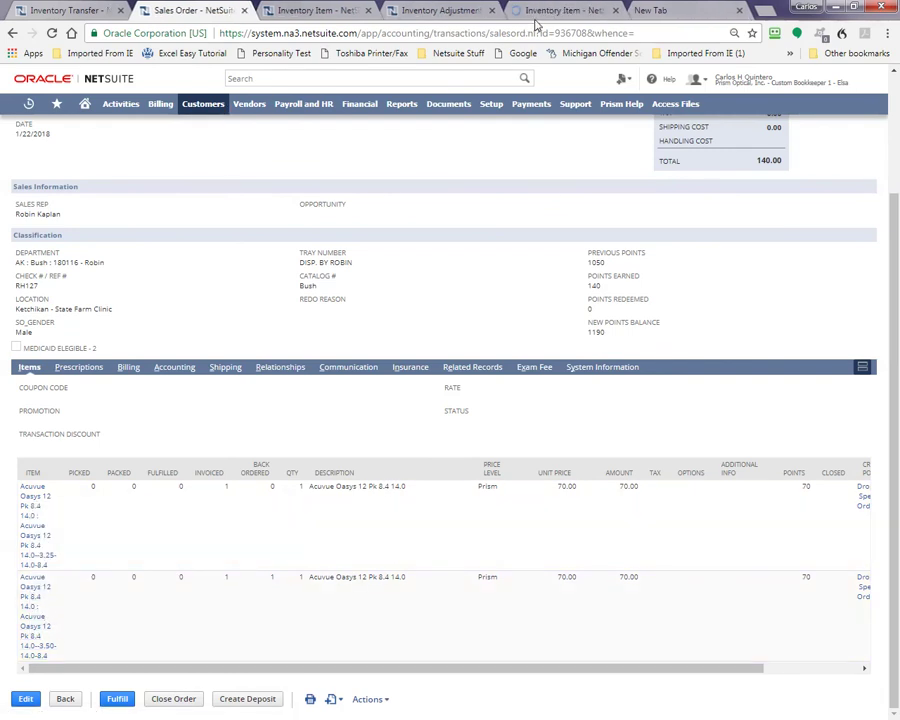
{"action": "left_click", "coordinate": [537, 12]}
{"action": "scroll", "coordinate": [450, 550], "scroll_direction": "down", "scroll_amount": 5}
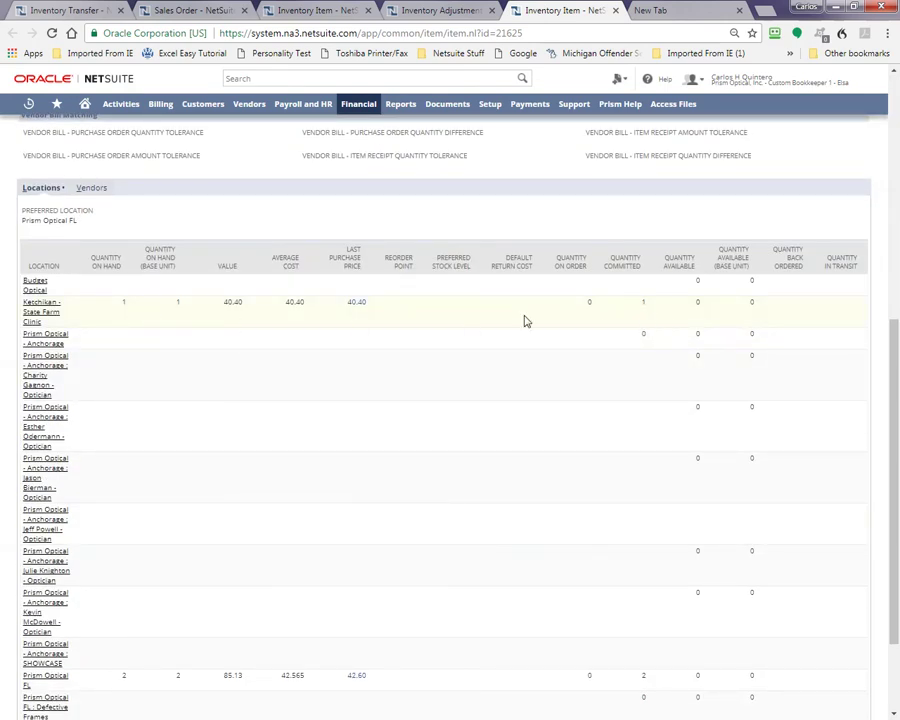
{"action": "scroll", "coordinate": [325, 414], "scroll_direction": "up", "scroll_amount": 5}
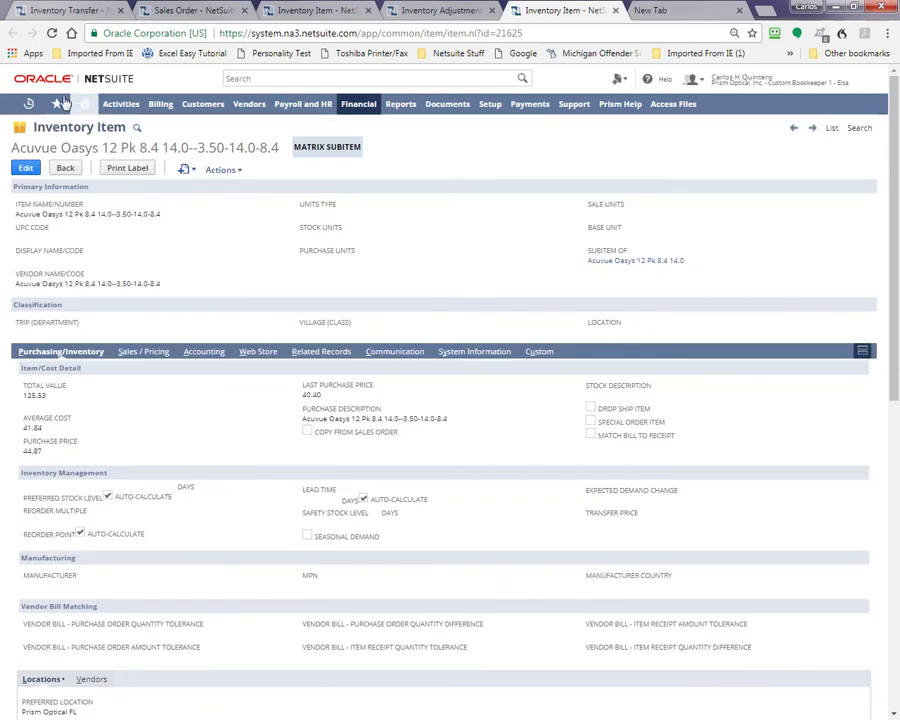
- Reopen sales order 212918 from the customer's Transaction History, reached via Recent Records
{"action": "mouse_move", "coordinate": [45, 106]}
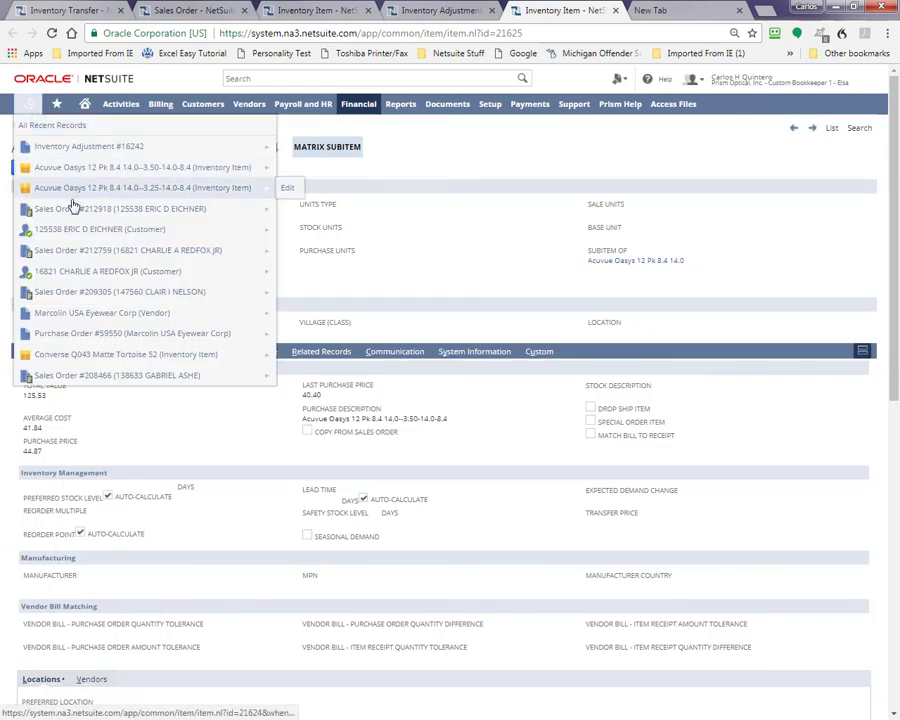
{"action": "left_click", "coordinate": [112, 228]}
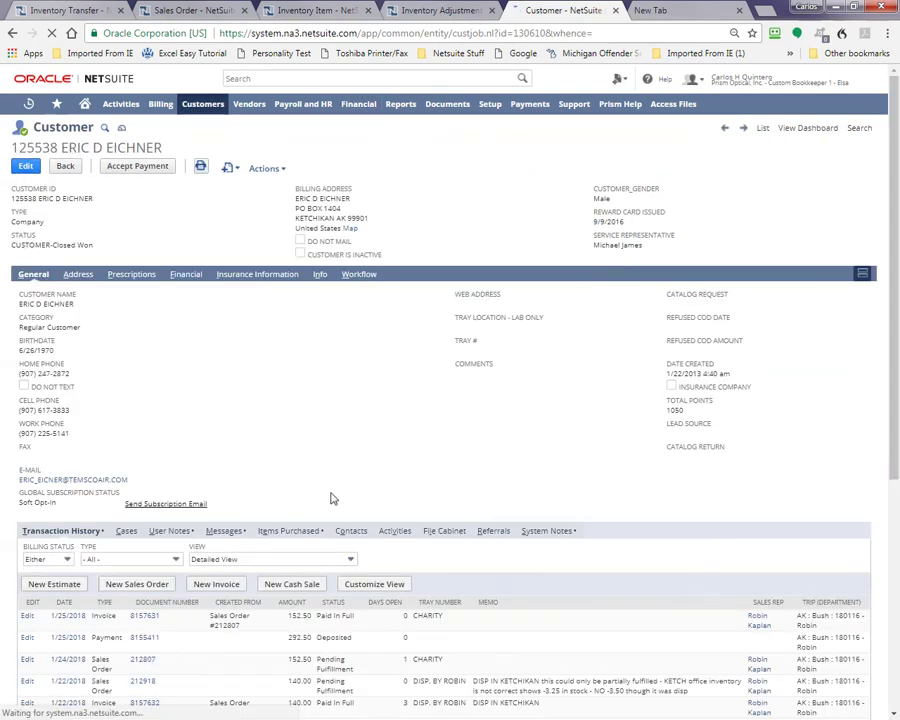
{"action": "scroll", "coordinate": [373, 625], "scroll_direction": "down", "scroll_amount": 2}
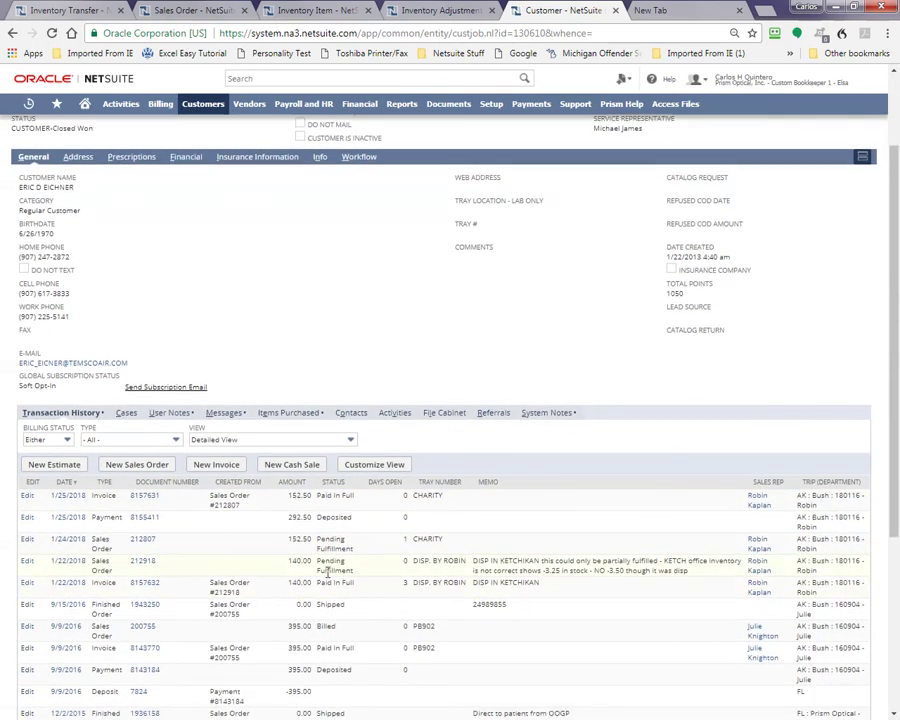
{"action": "left_click", "coordinate": [142, 566]}
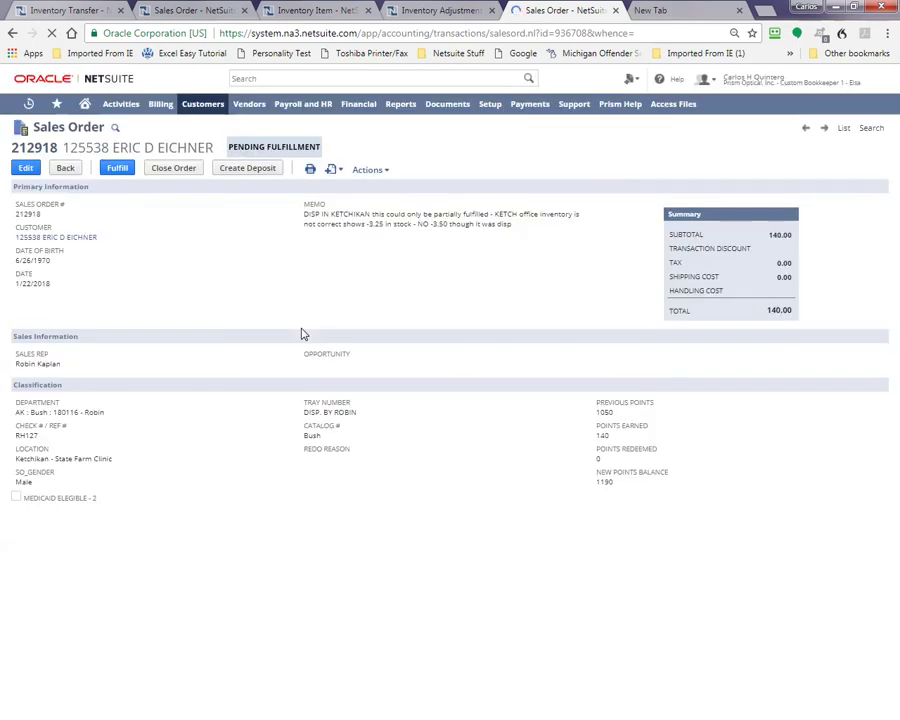
- Fulfill sales order 212918, creating a Finished Order with both lens lines marked Shipped
{"action": "left_click", "coordinate": [117, 168]}
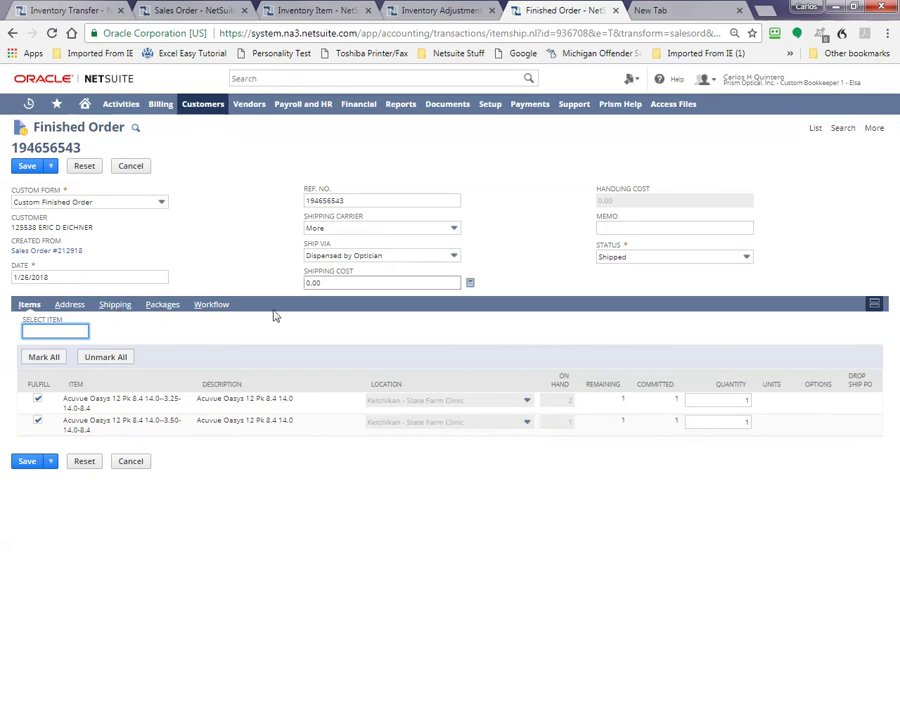
- Give the package tracking number 'Dispensed on site.', date it 1/22/2018, and save
{"action": "left_click", "coordinate": [168, 304]}
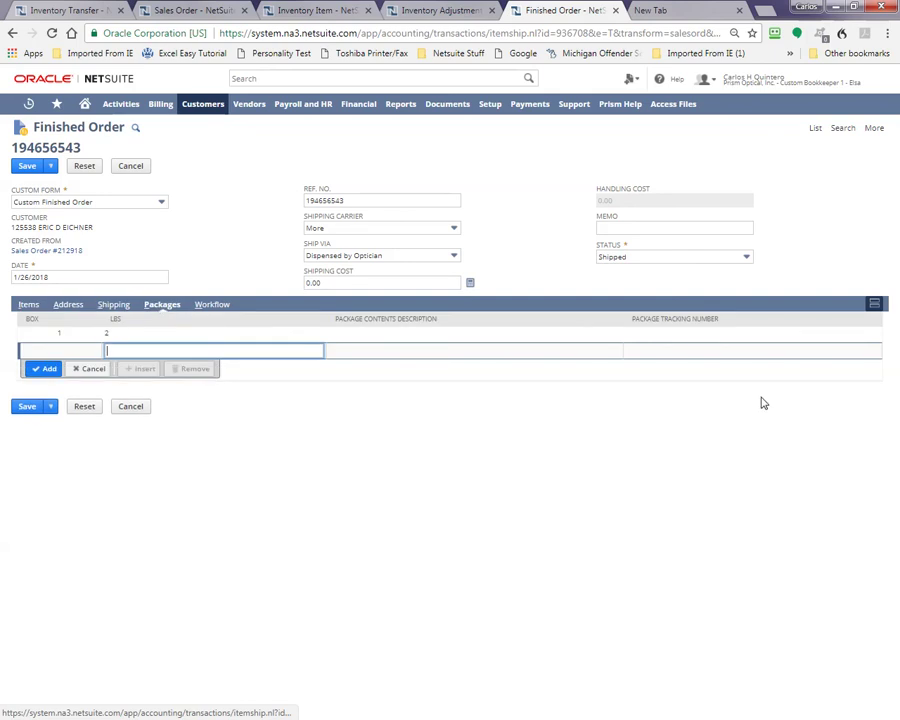
{"action": "left_click", "coordinate": [668, 337]}
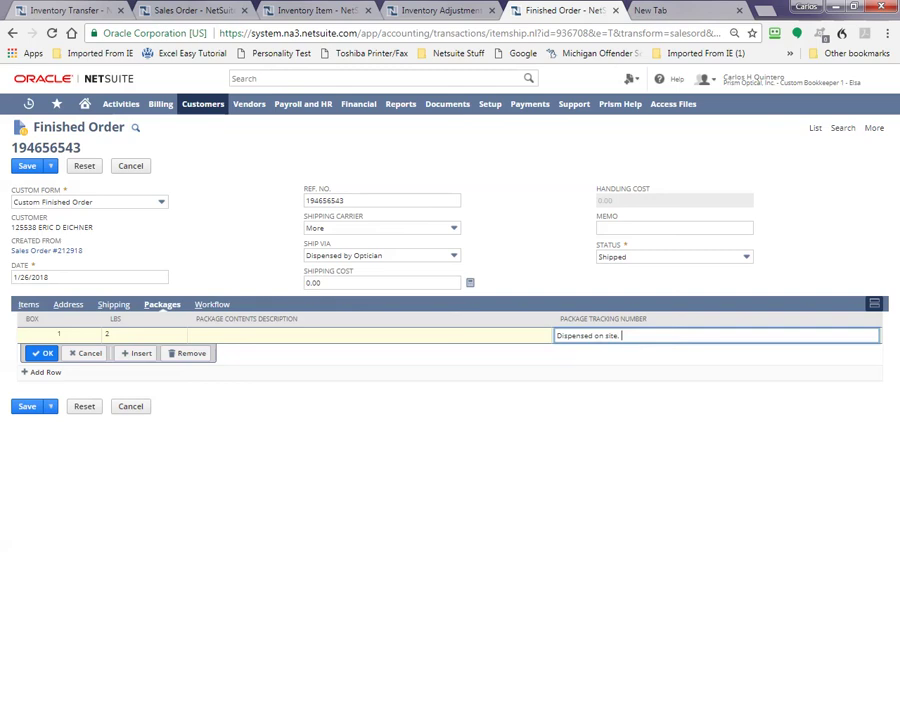
{"action": "left_click", "coordinate": [177, 277]}
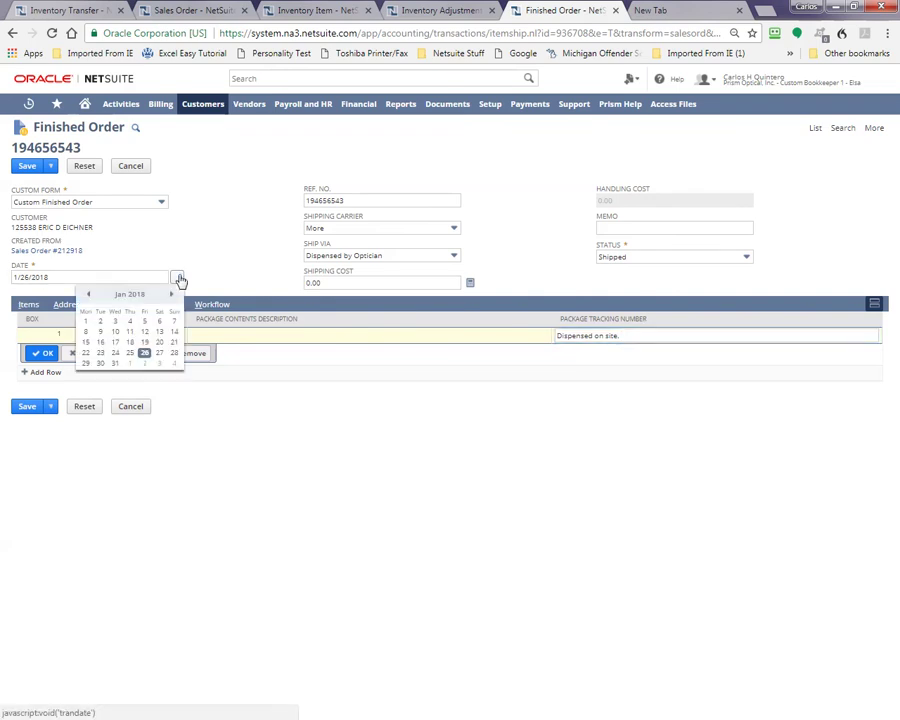
{"action": "left_click", "coordinate": [85, 352]}
{"action": "left_click", "coordinate": [27, 165]}
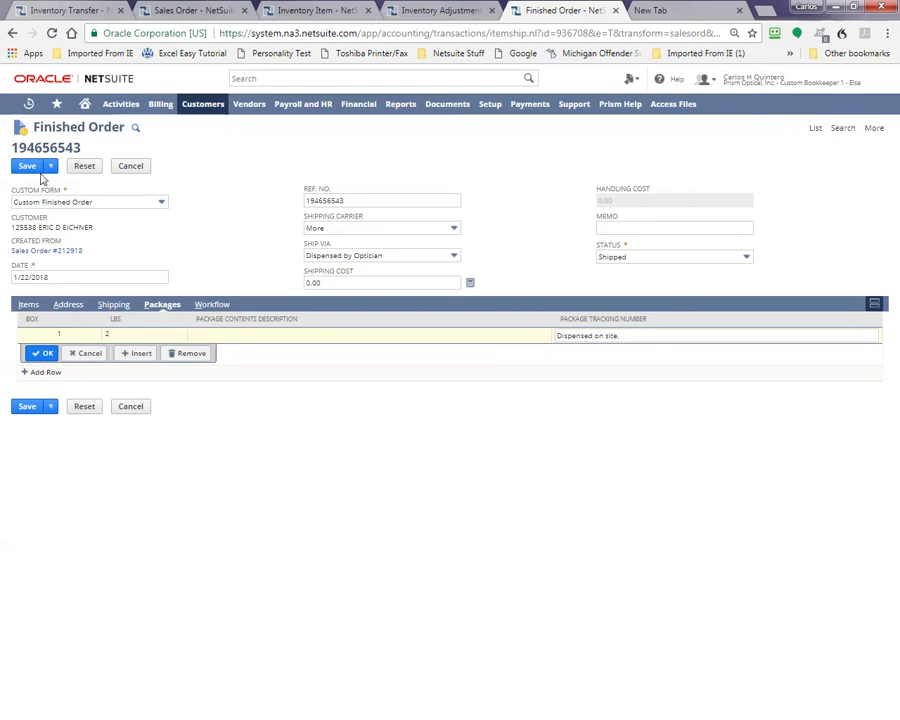